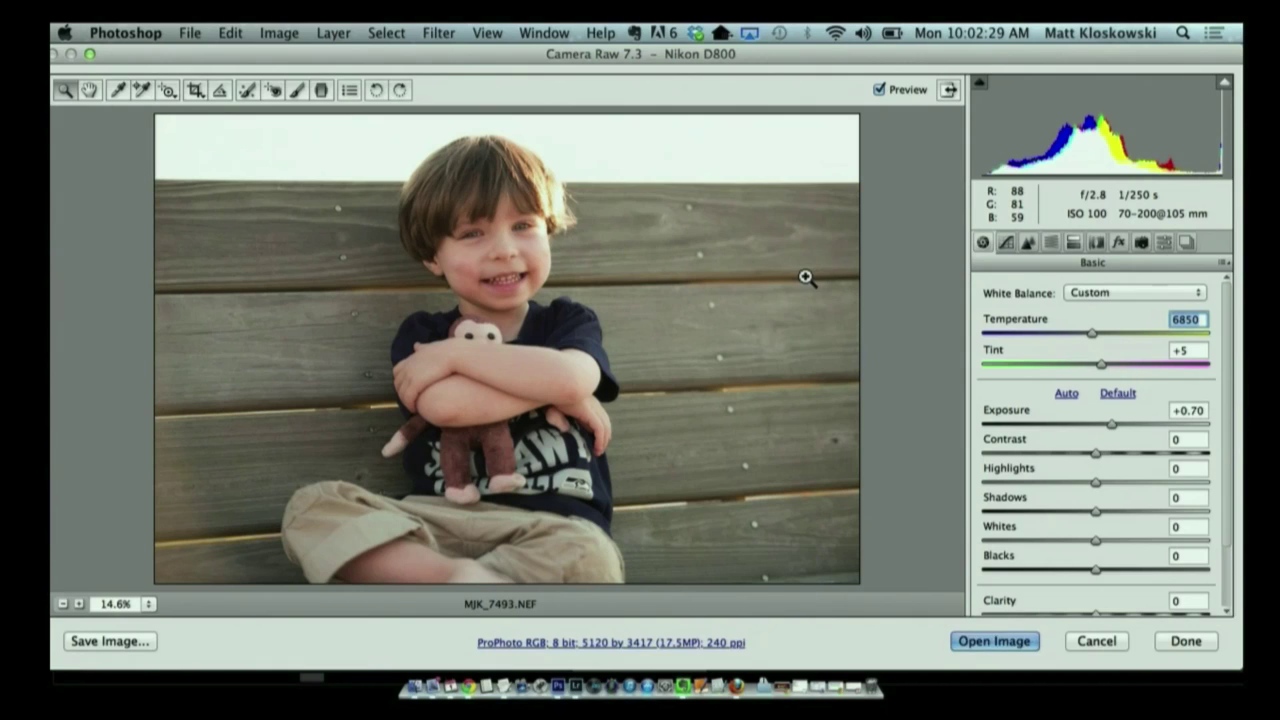
# Open the developed raw photo MJK_7493.NEF in Photoshop for retouching.
pyautogui.click(1000, 644)
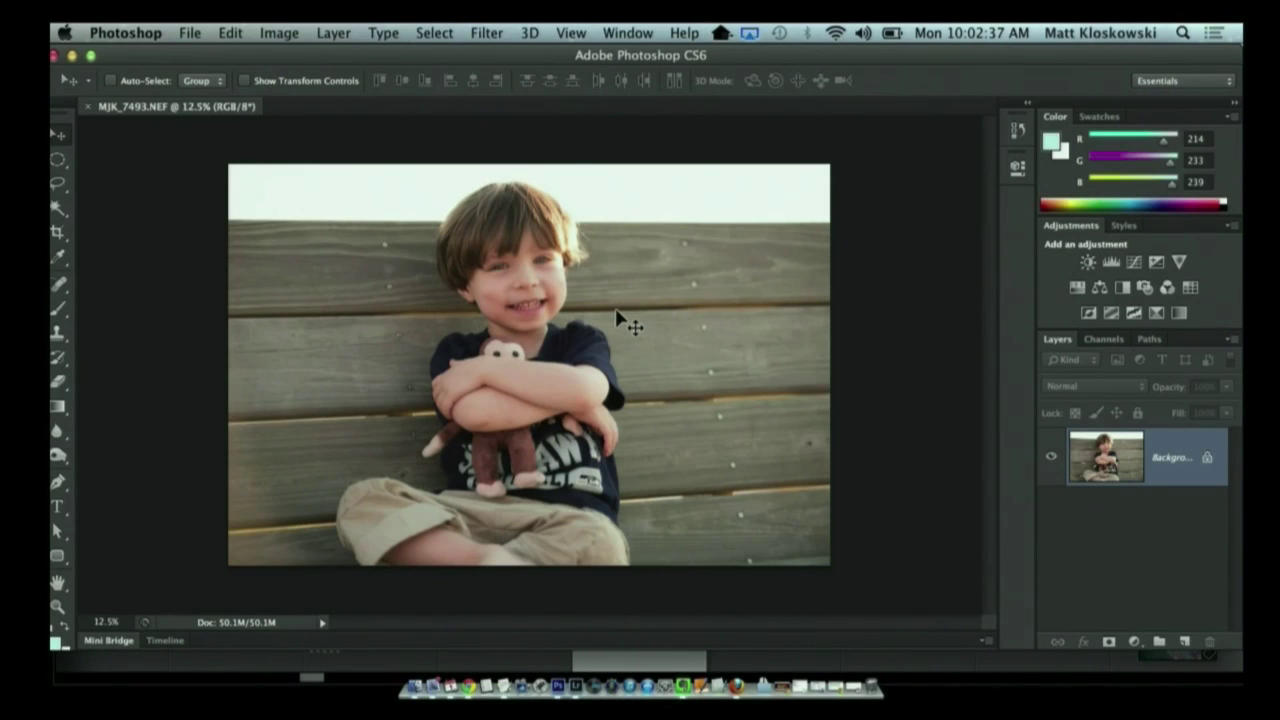
pyautogui.press('super+equal')
pyautogui.press('super+equal')
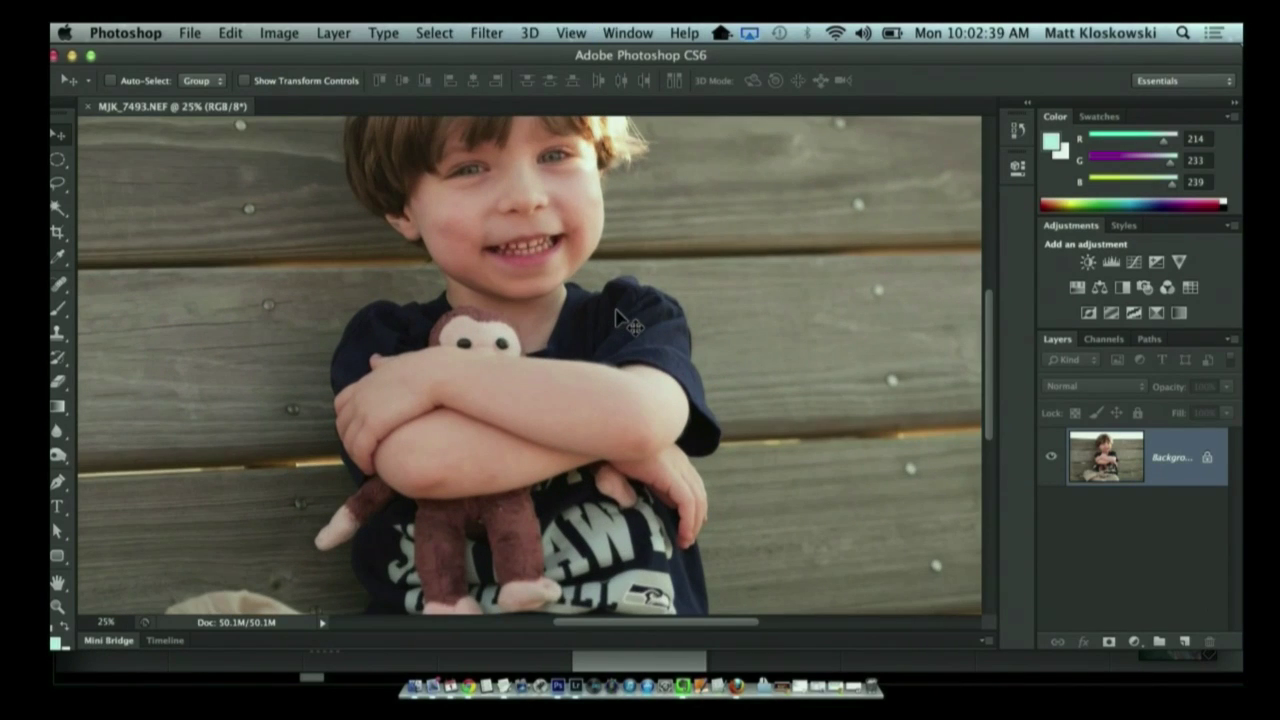
pyautogui.moveTo(678, 291); pyautogui.dragTo(591, 313)
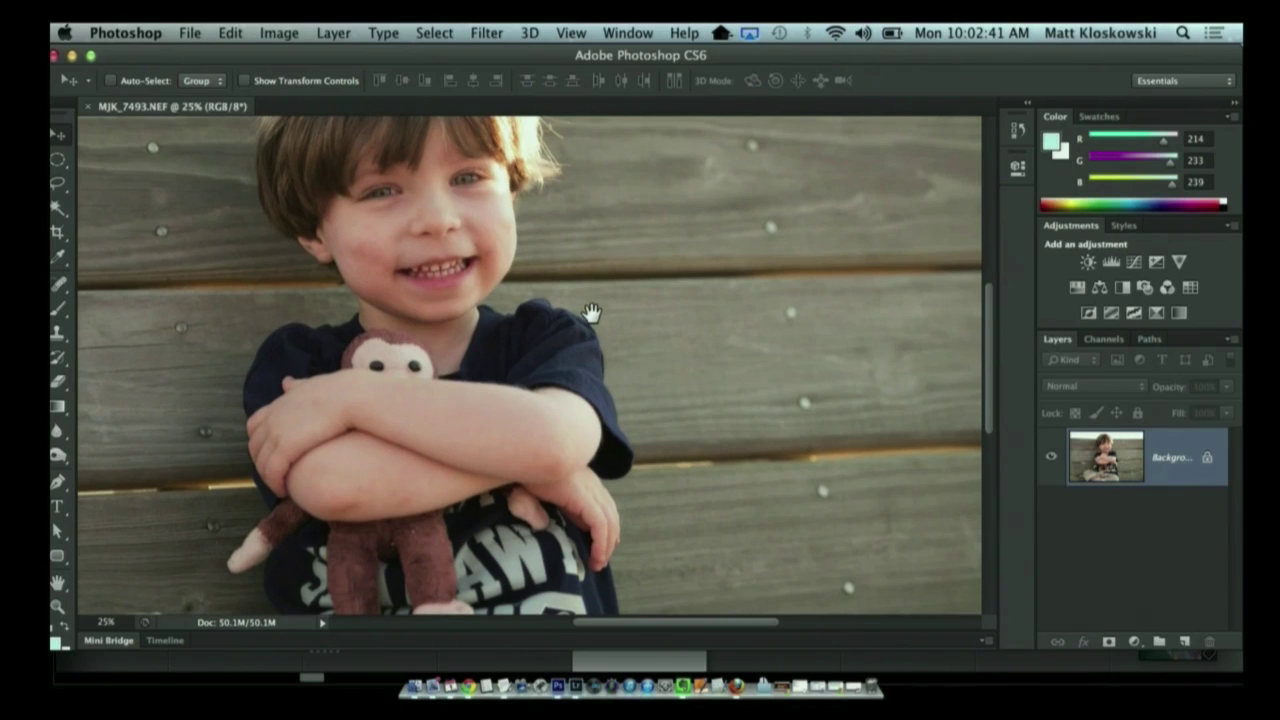
# Remove the dark knots in the wood planks on both sides of the boy with the content-aware Spot Healing Brush at size 60.
pyautogui.press('j')
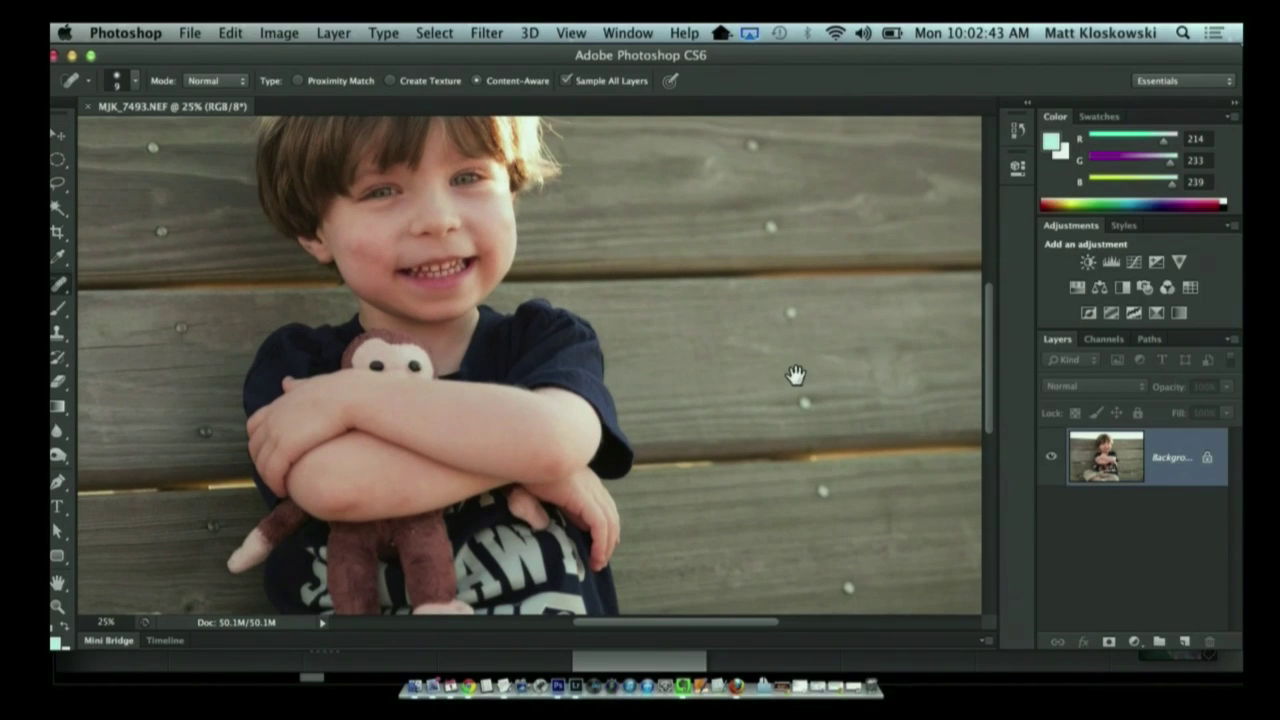
pyautogui.moveTo(794, 374); pyautogui.dragTo(469, 298)
pyautogui.press(']')
pyautogui.press(']')
pyautogui.press(']')
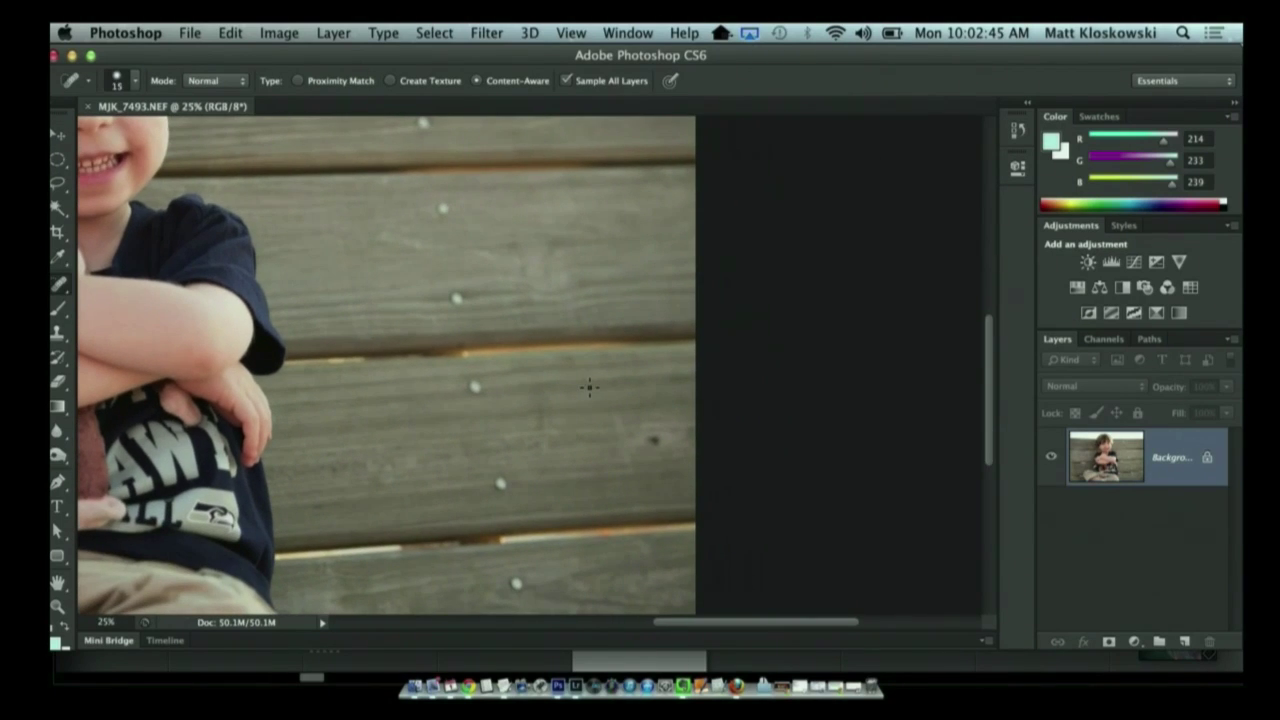
pyautogui.press(']')
pyautogui.press(']')
pyautogui.click(652, 440)
pyautogui.moveTo(611, 466); pyautogui.dragTo(884, 484)
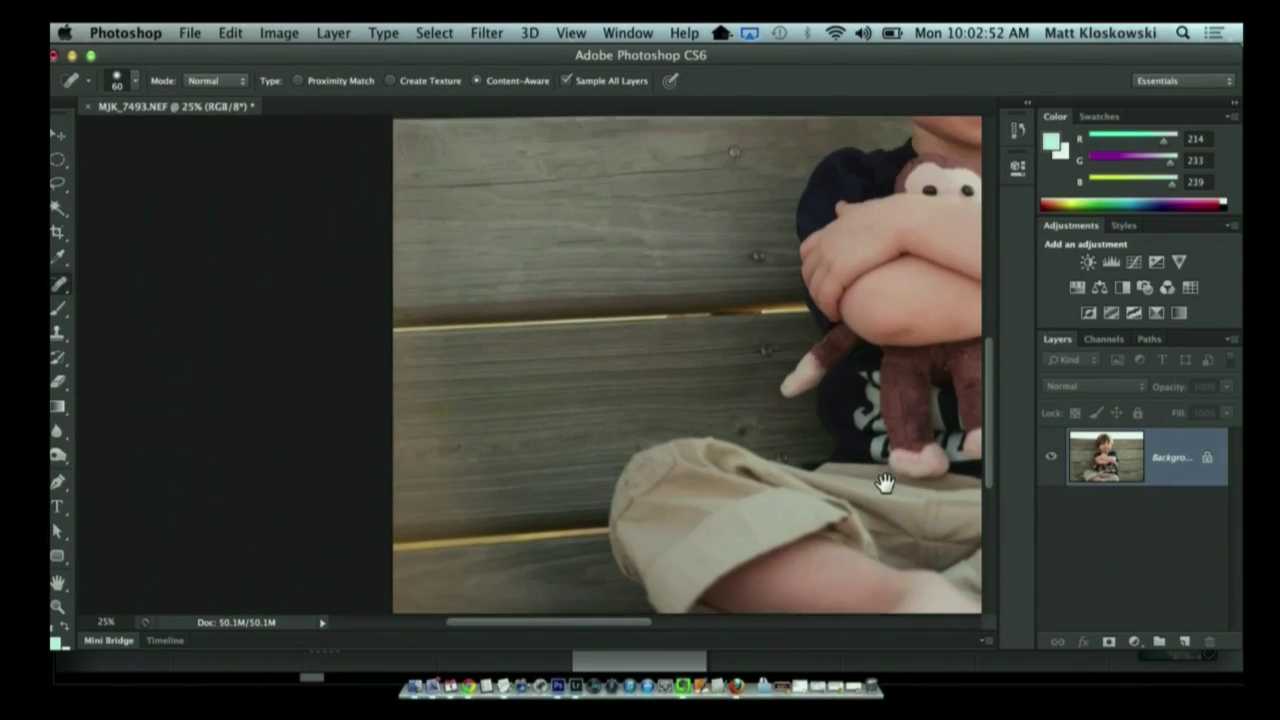
pyautogui.click(745, 431)
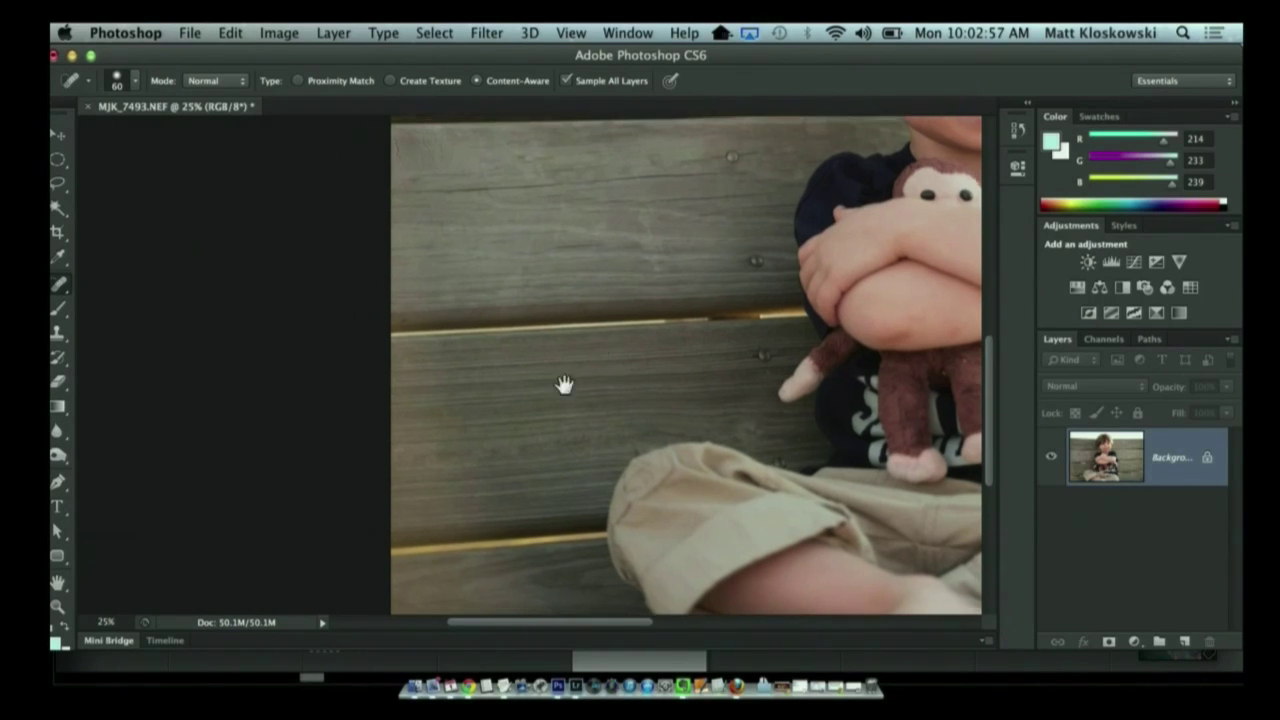
# Send the healed photo to the Perfect Effects 4 plug-in.
pyautogui.moveTo(563, 380); pyautogui.dragTo(420, 517)
pyautogui.moveTo(445, 377); pyautogui.dragTo(446, 463)
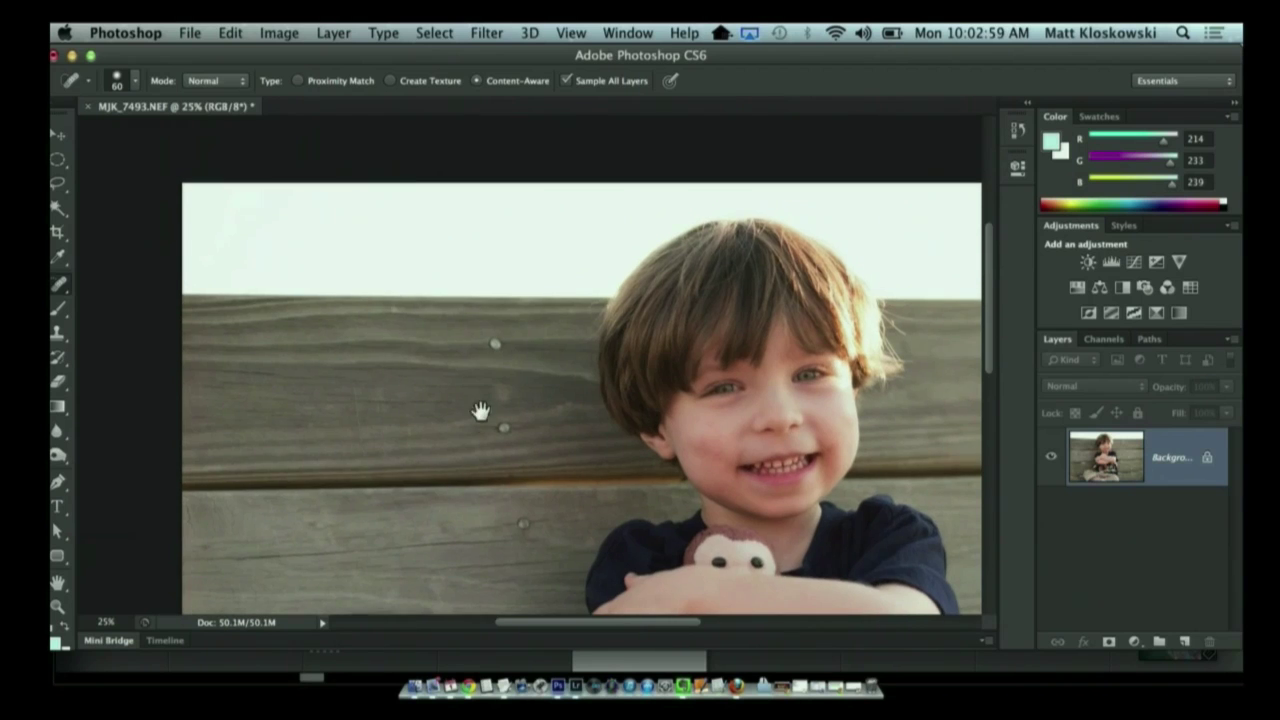
pyautogui.moveTo(480, 409); pyautogui.dragTo(480, 309)
pyautogui.moveTo(516, 365)
pyautogui.mouseDown()
pyautogui.moveTo(486, 309)
pyautogui.moveTo(429, 337)
pyautogui.mouseUp()
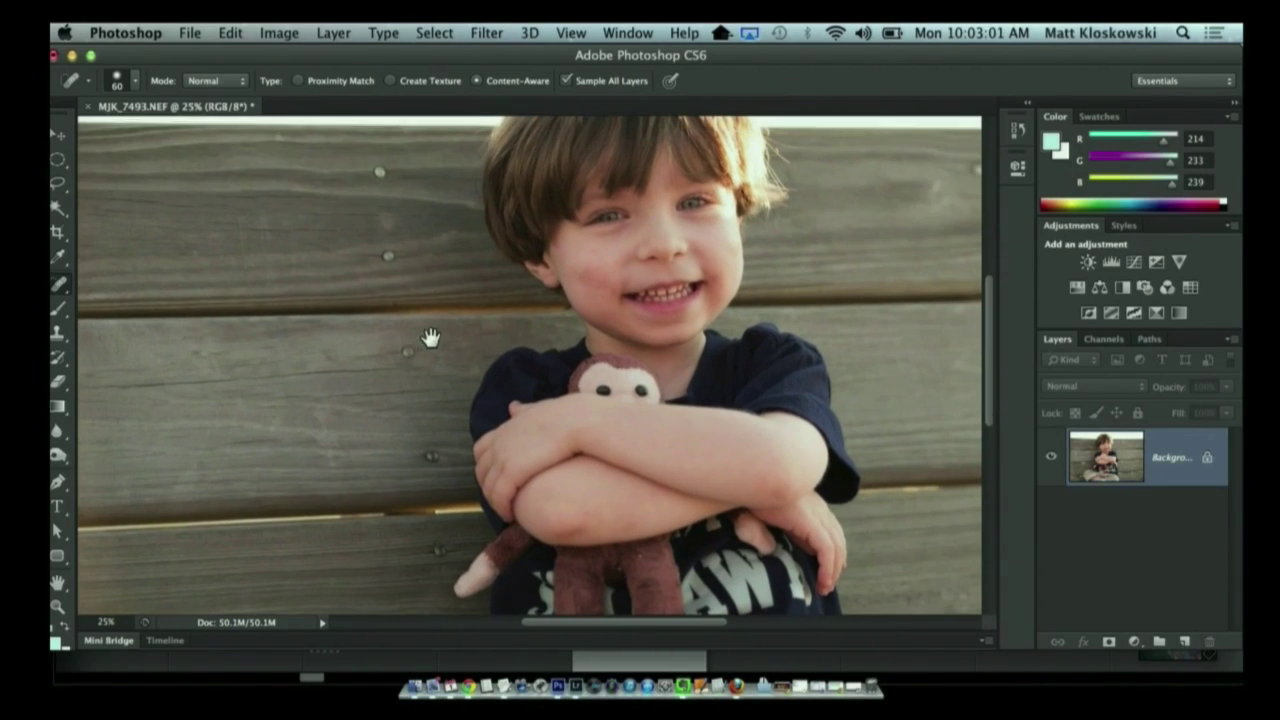
pyautogui.press('super+minus')
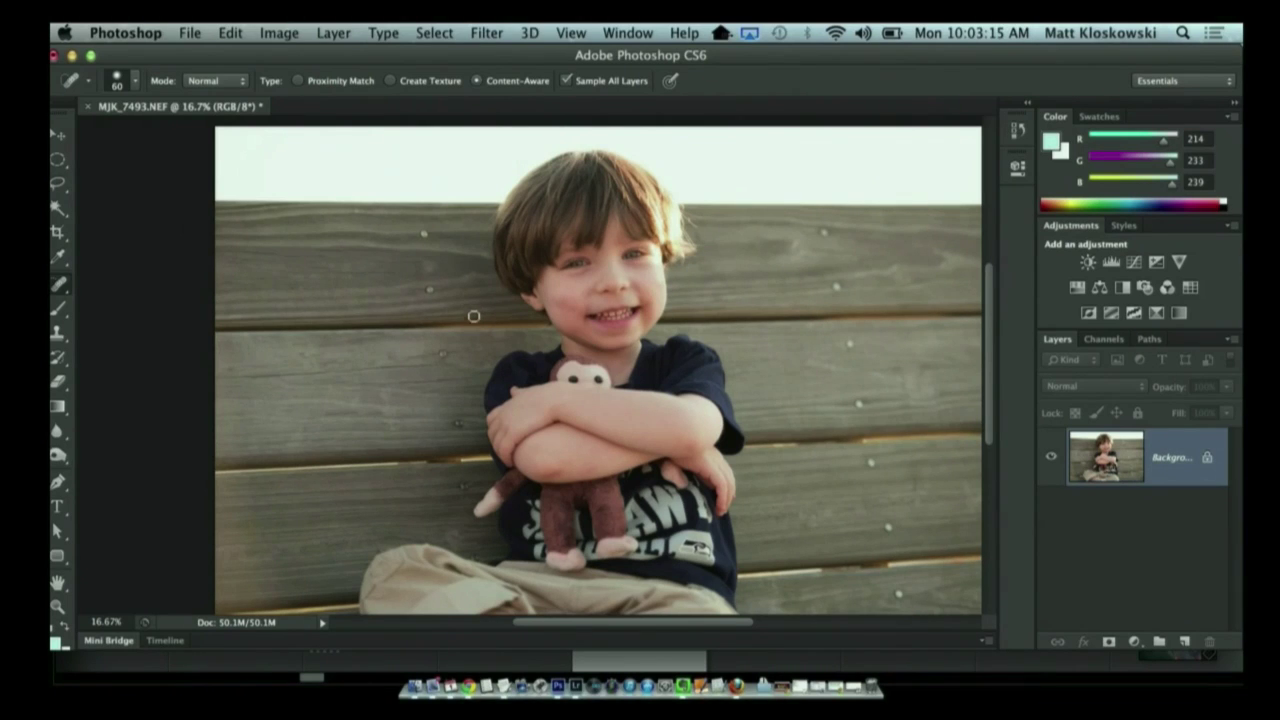
pyautogui.click(192, 32)
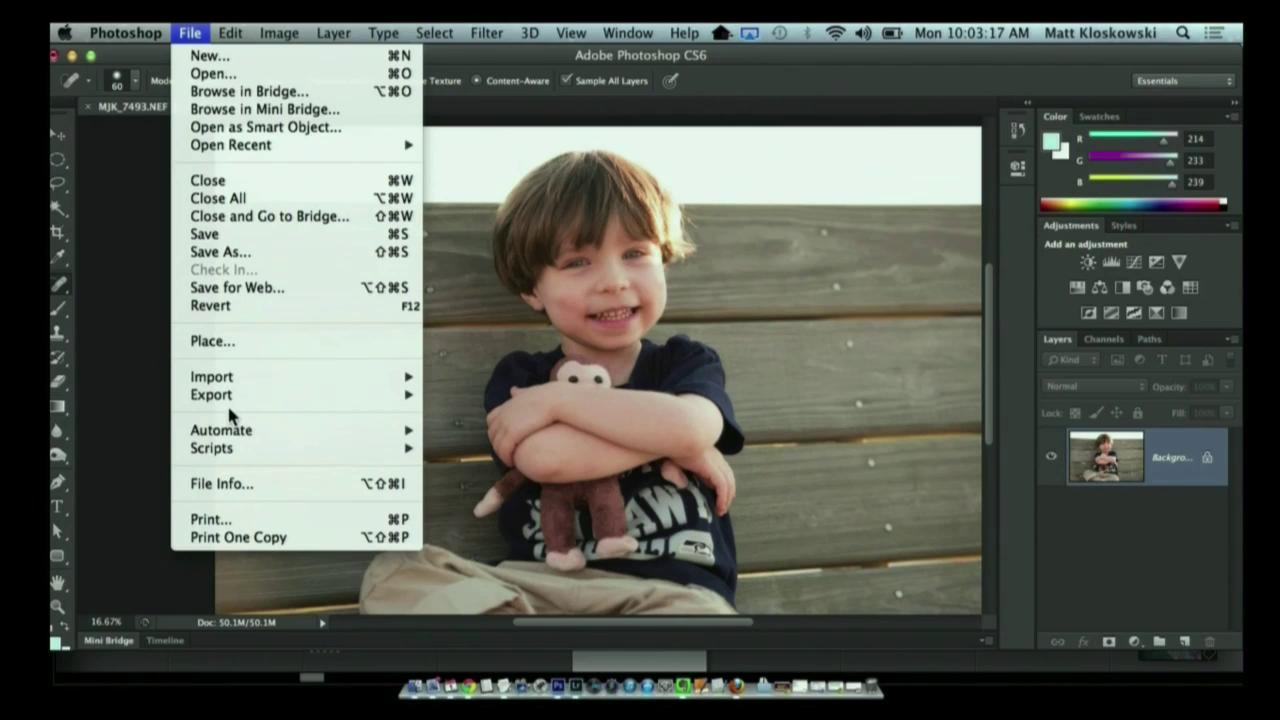
pyautogui.moveTo(236, 436)
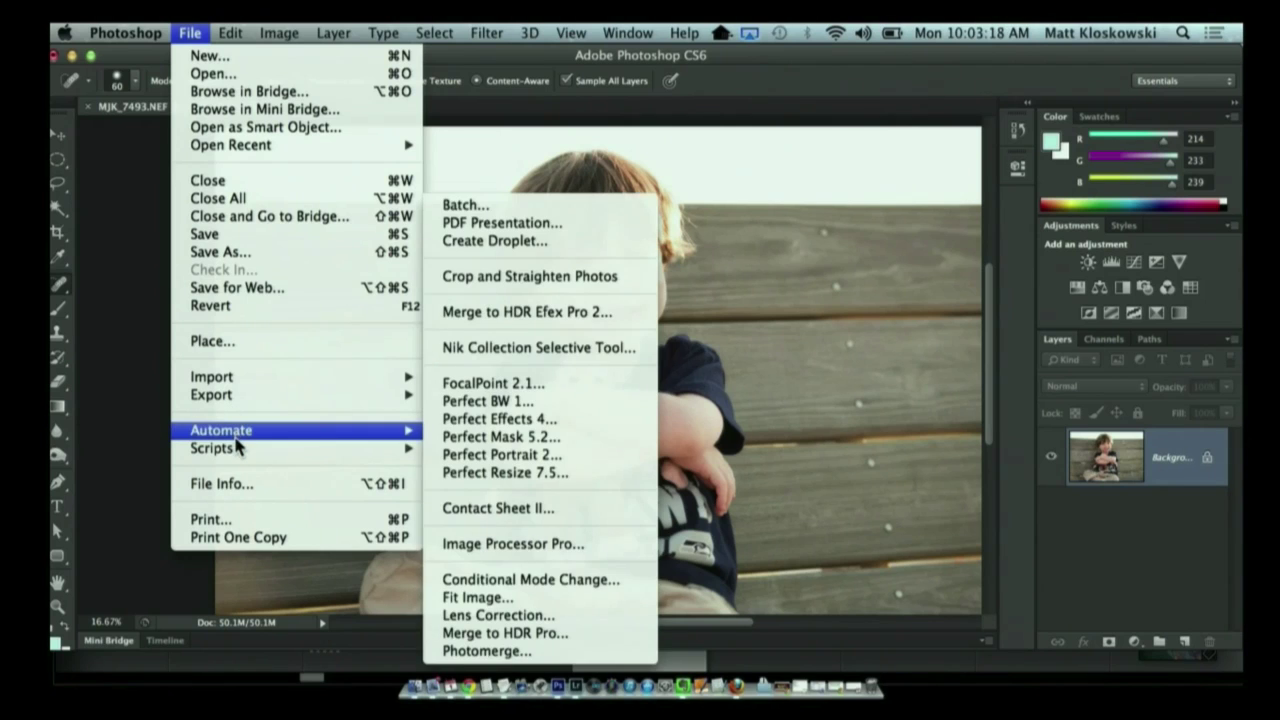
pyautogui.click(516, 420)
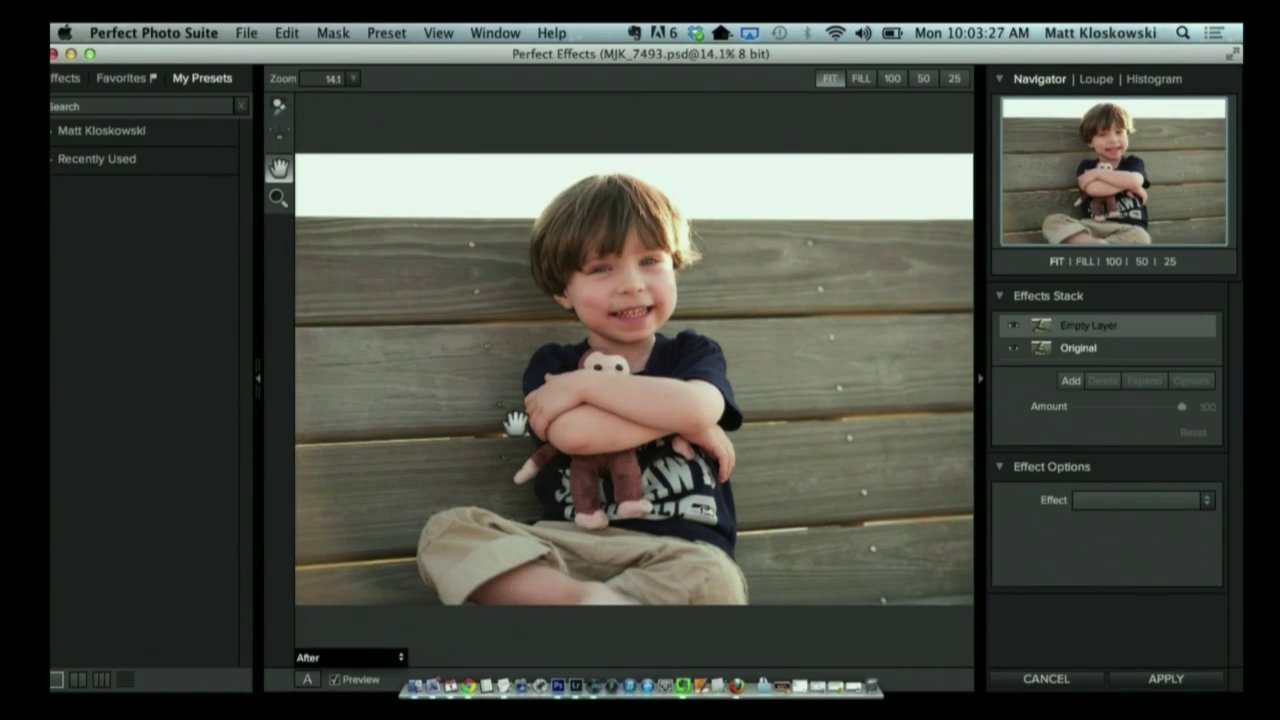
# Apply the Brush More Detail preset from the Basic Brushes category to the empty effect layer.
pyautogui.click(66, 80)
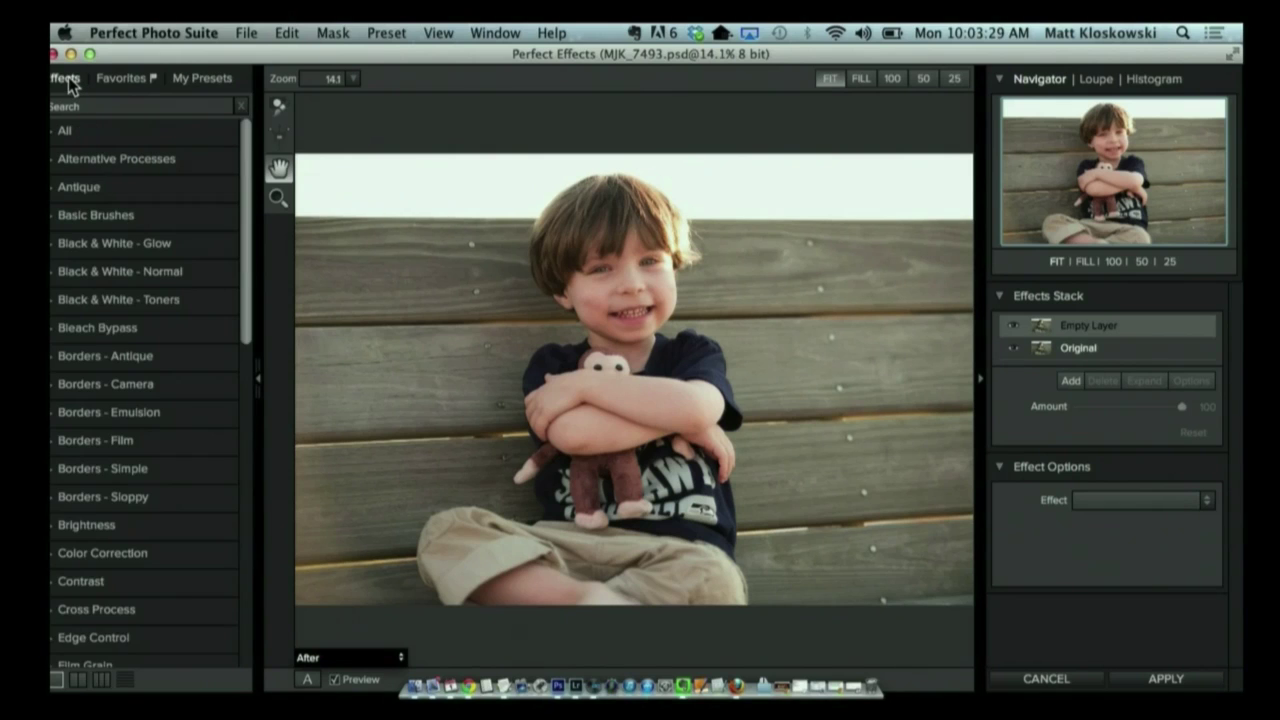
pyautogui.click(101, 216)
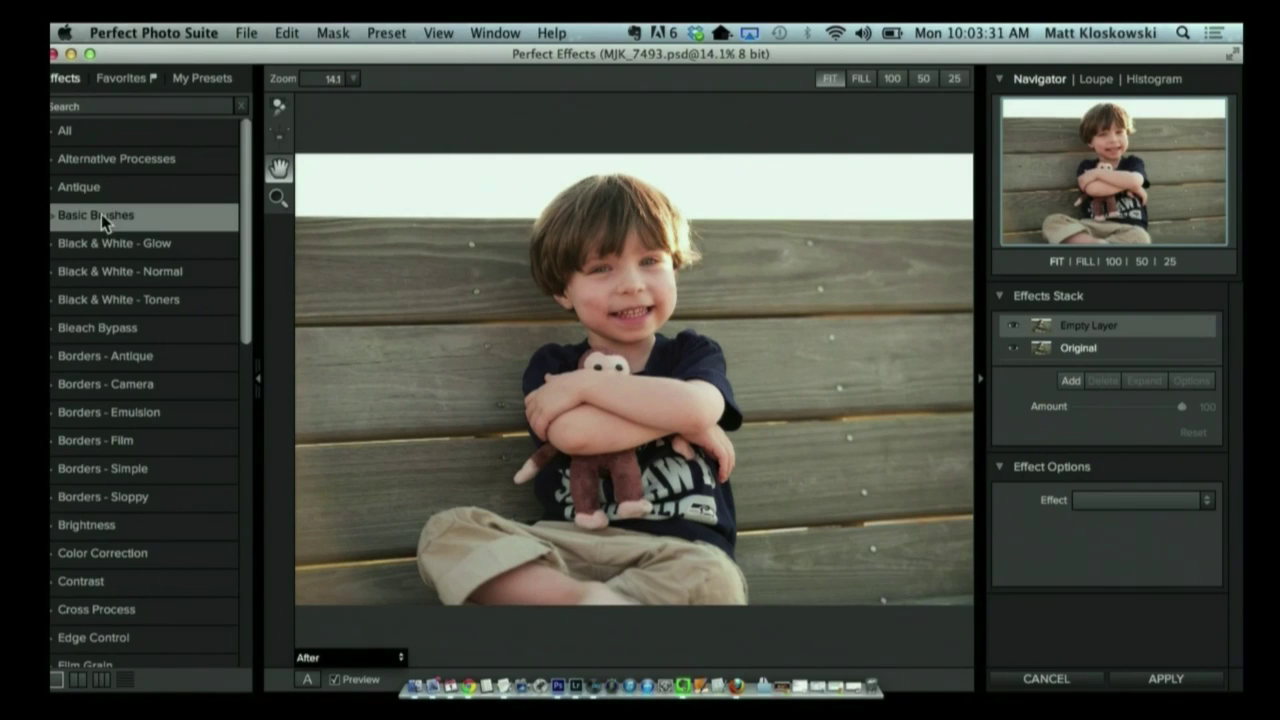
pyautogui.scroll(-10, 138, 397)
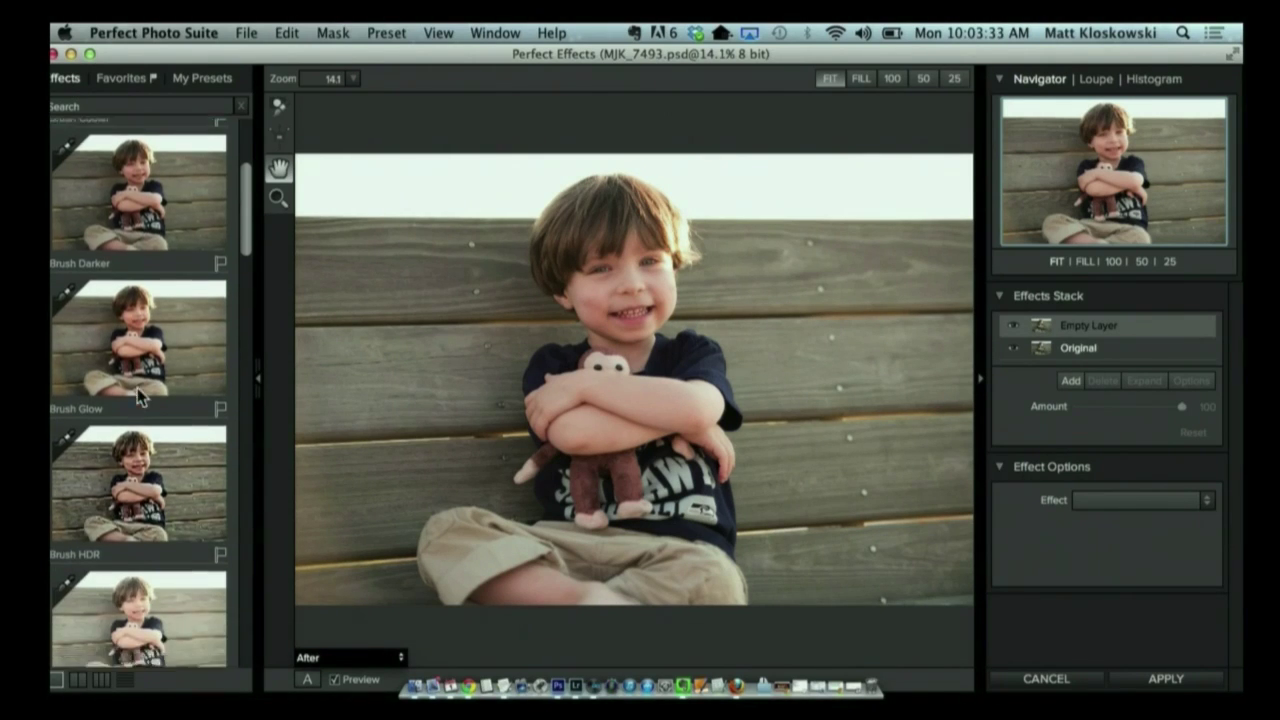
pyautogui.scroll(-10, 138, 397)
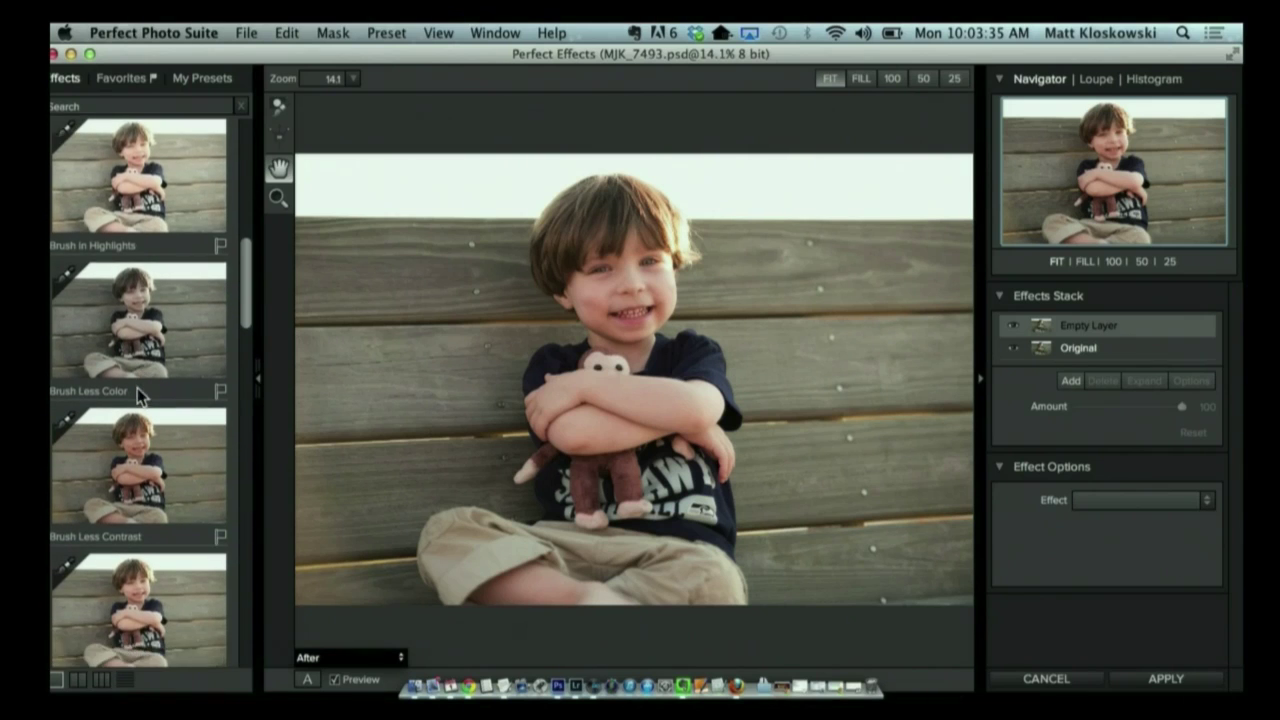
pyautogui.scroll(-8, 138, 397)
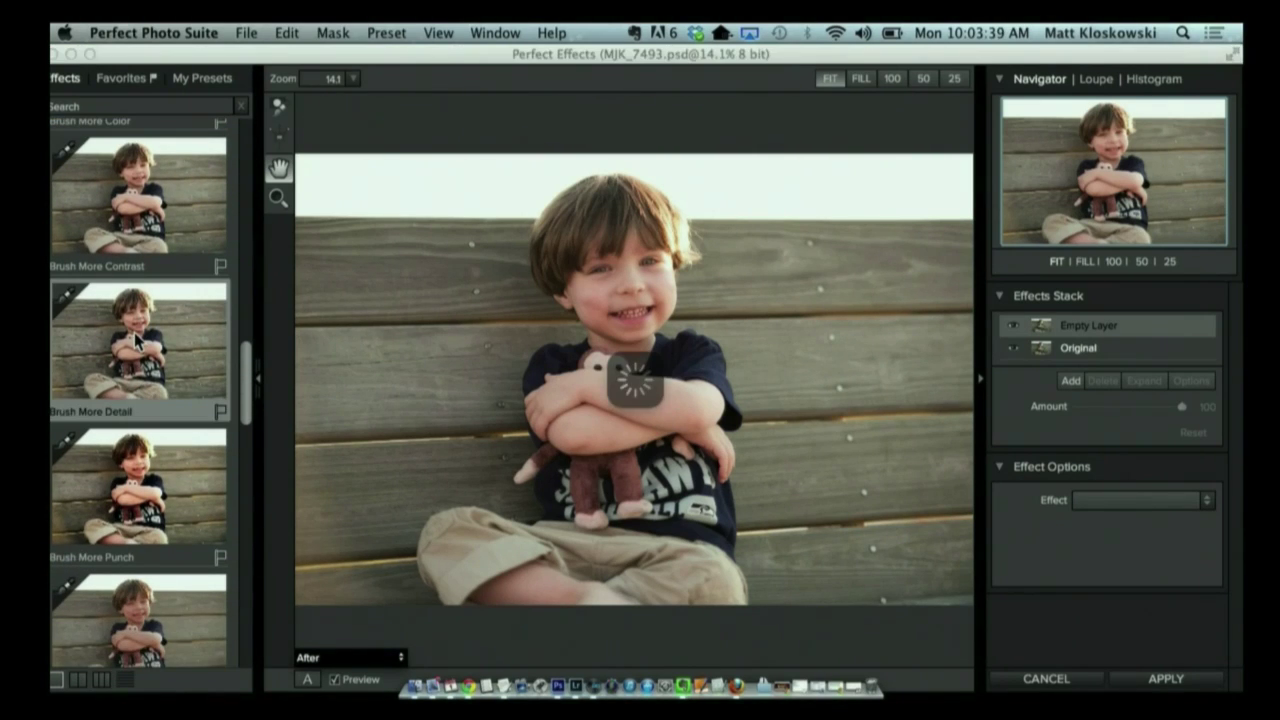
pyautogui.click(137, 341)
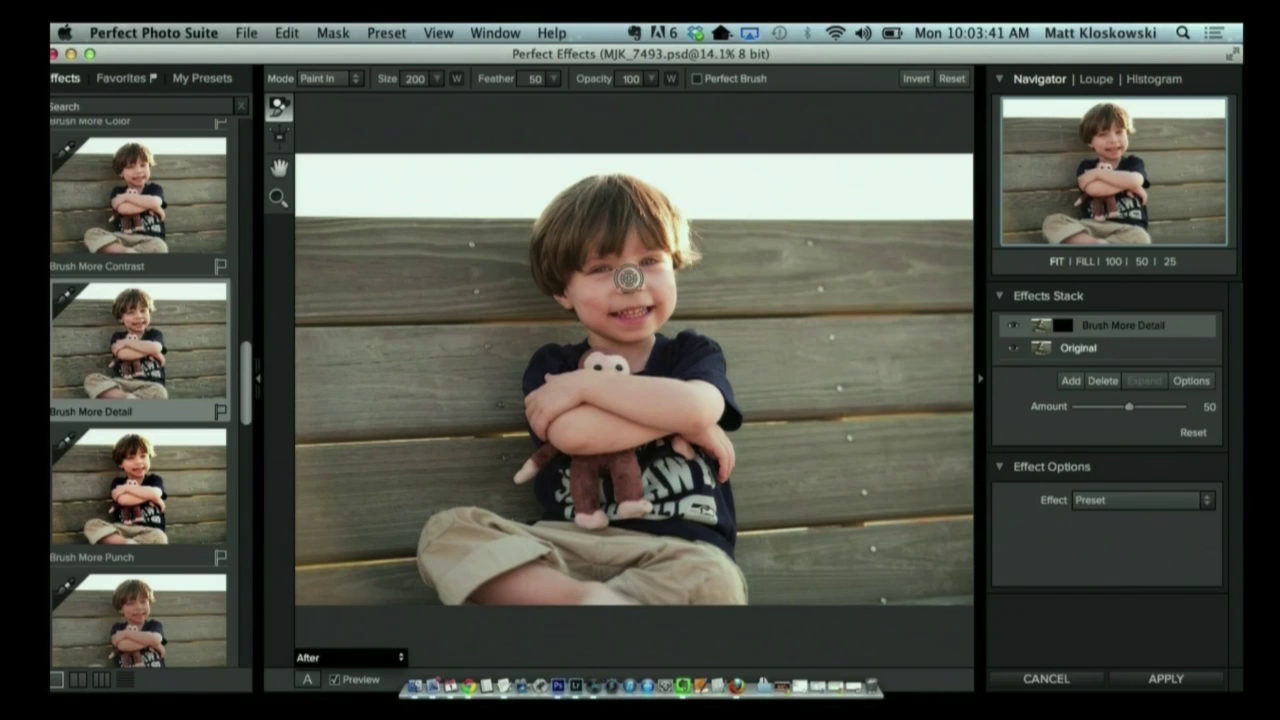
# Reduce the masking brush to size 50 and paint the extra detail in over the boy's eyes.
pyautogui.press('super+equal')
pyautogui.press('super+equal')
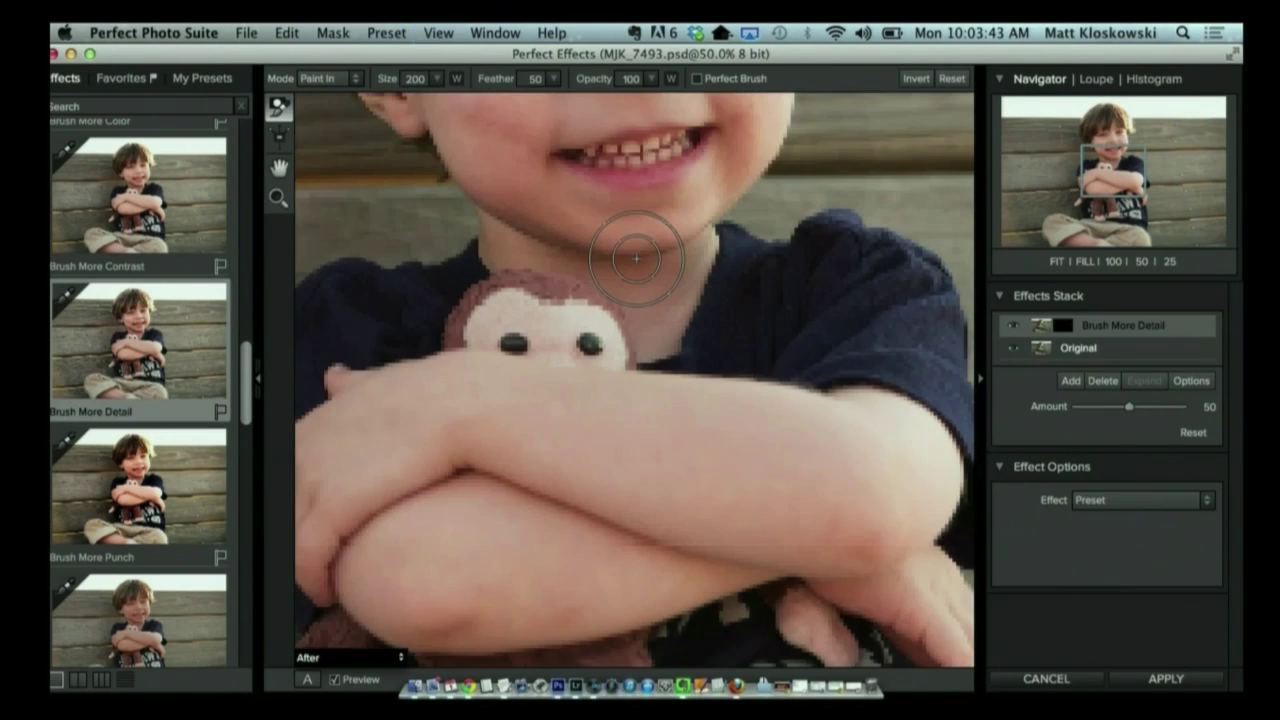
pyautogui.press('super+equal')
pyautogui.moveTo(634, 200); pyautogui.dragTo(647, 538)
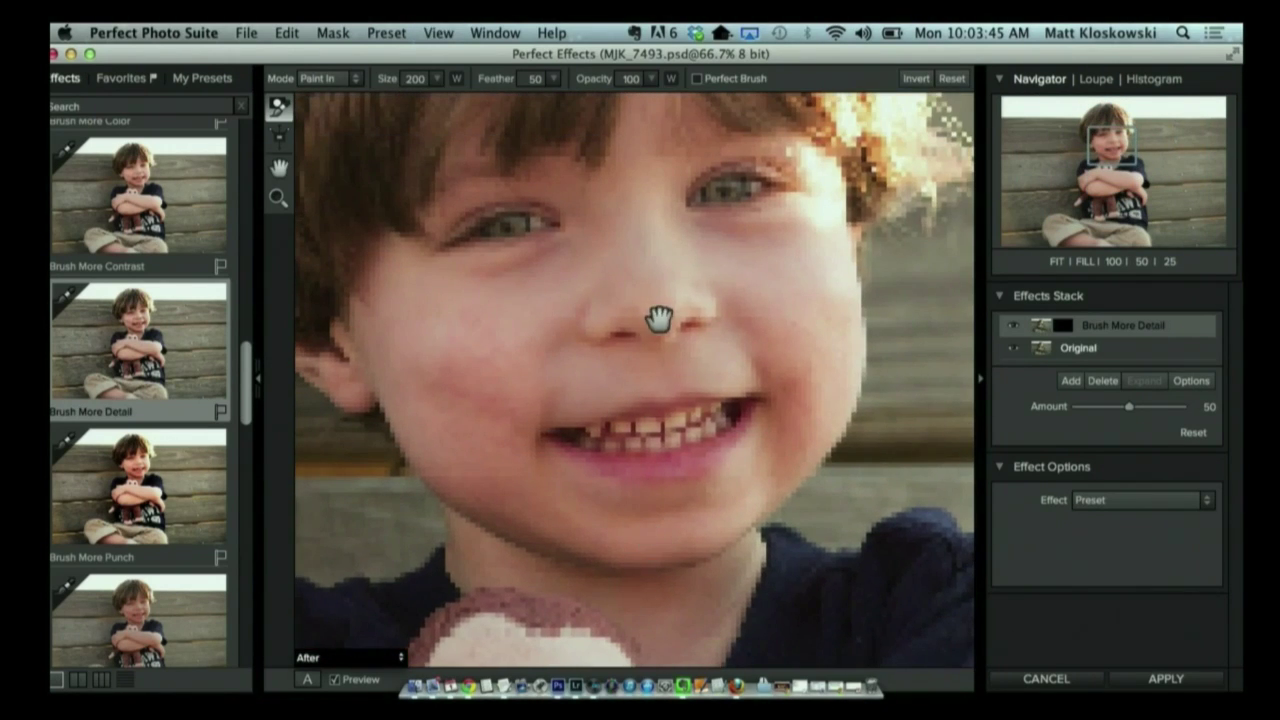
pyautogui.moveTo(657, 320); pyautogui.dragTo(691, 463)
pyautogui.press('[')
pyautogui.press('[')
pyautogui.press('[')
pyautogui.press('[')
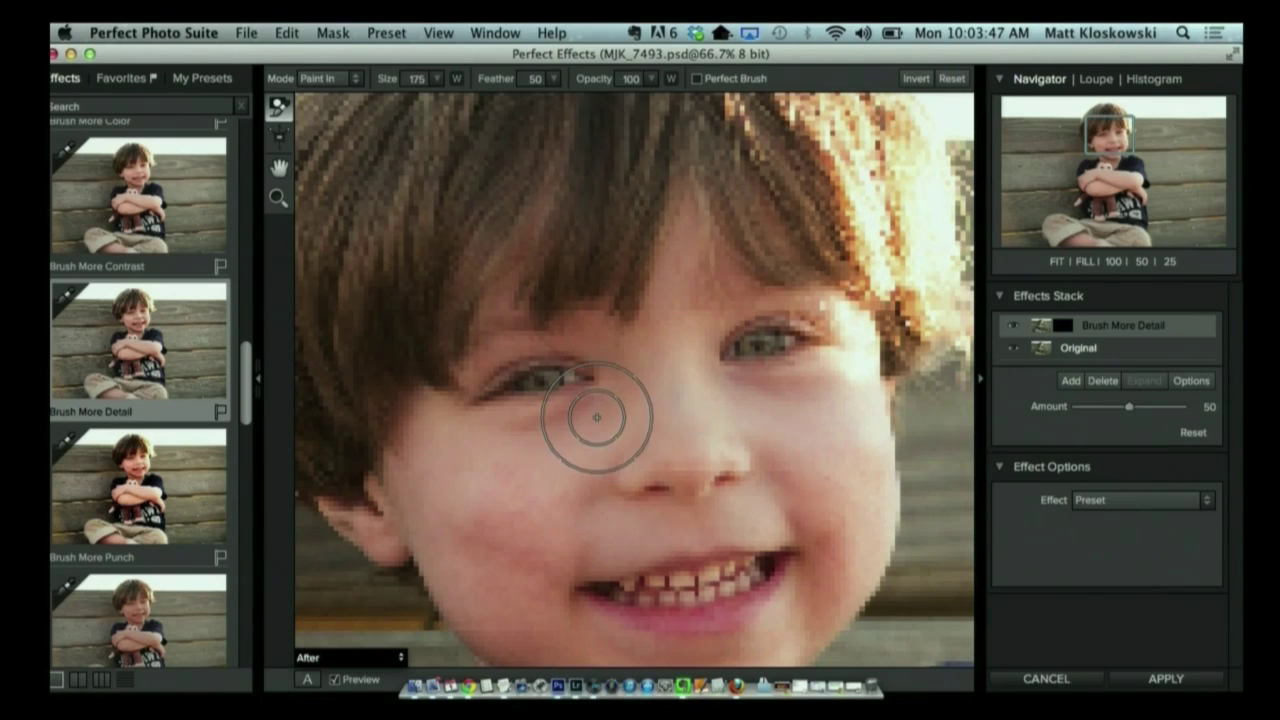
pyautogui.press('[')
pyautogui.press('[')
pyautogui.press('[')
pyautogui.press('[')
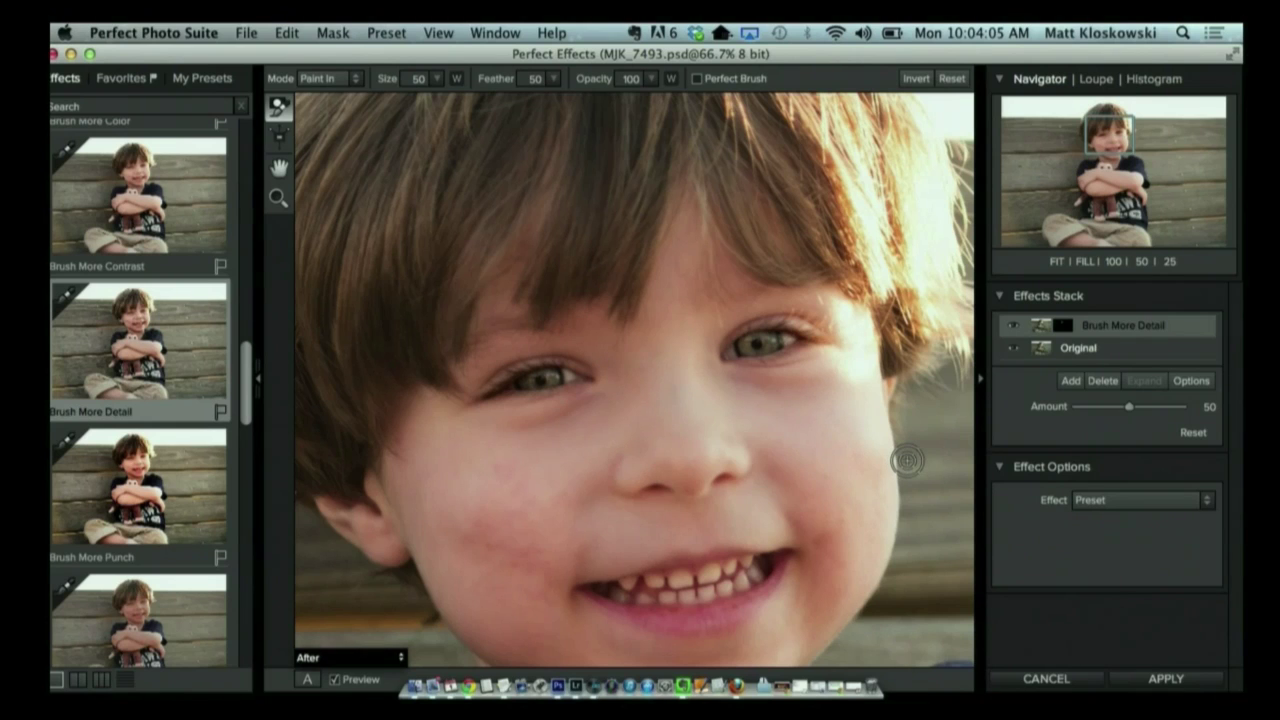
# Add a new effect layer to the stack and apply the Brush Lighter preset to it.
pyautogui.click(1068, 380)
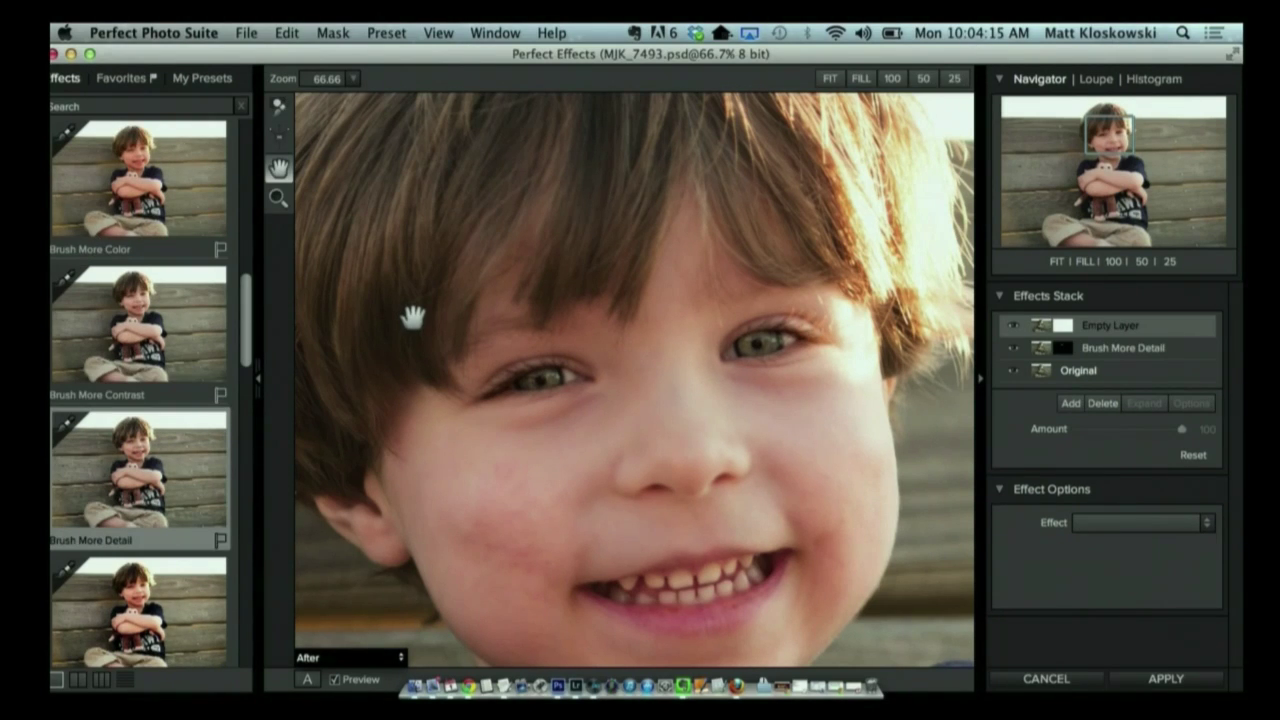
pyautogui.moveTo(241, 329)
pyautogui.mouseDown()
pyautogui.moveTo(250, 337)
pyautogui.moveTo(250, 165)
pyautogui.moveTo(228, 347)
pyautogui.mouseUp()
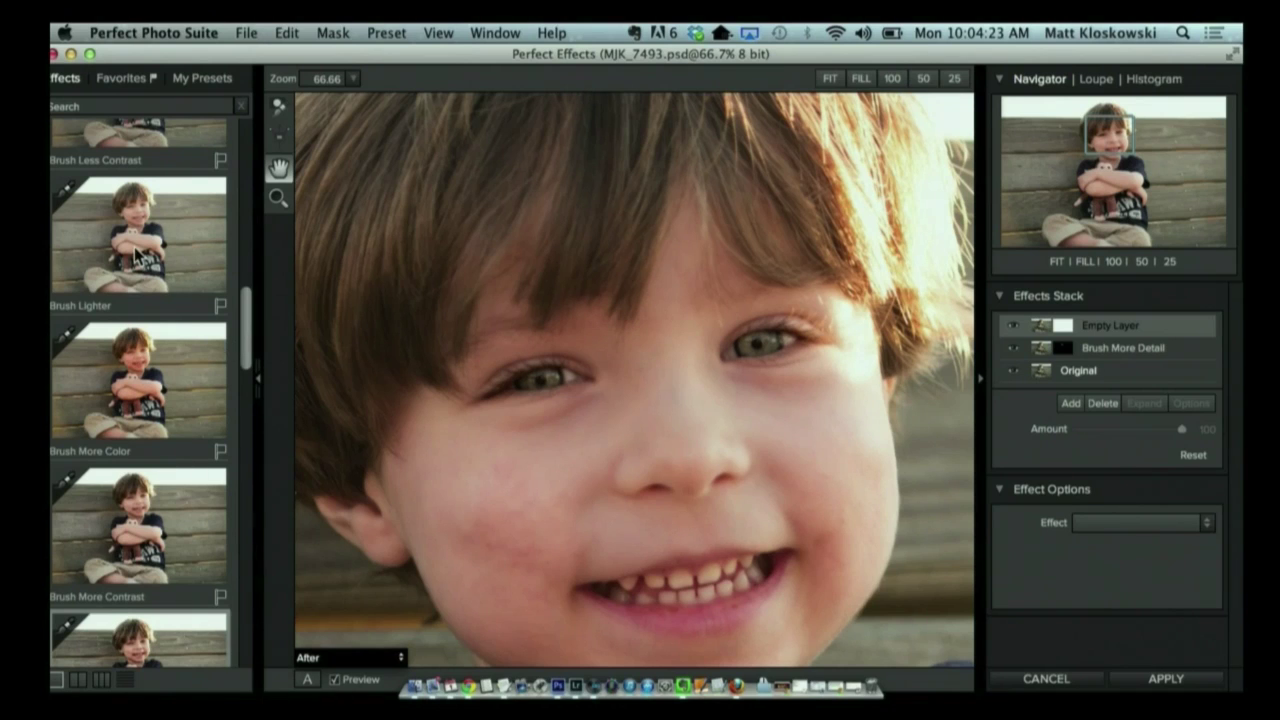
pyautogui.click(137, 253)
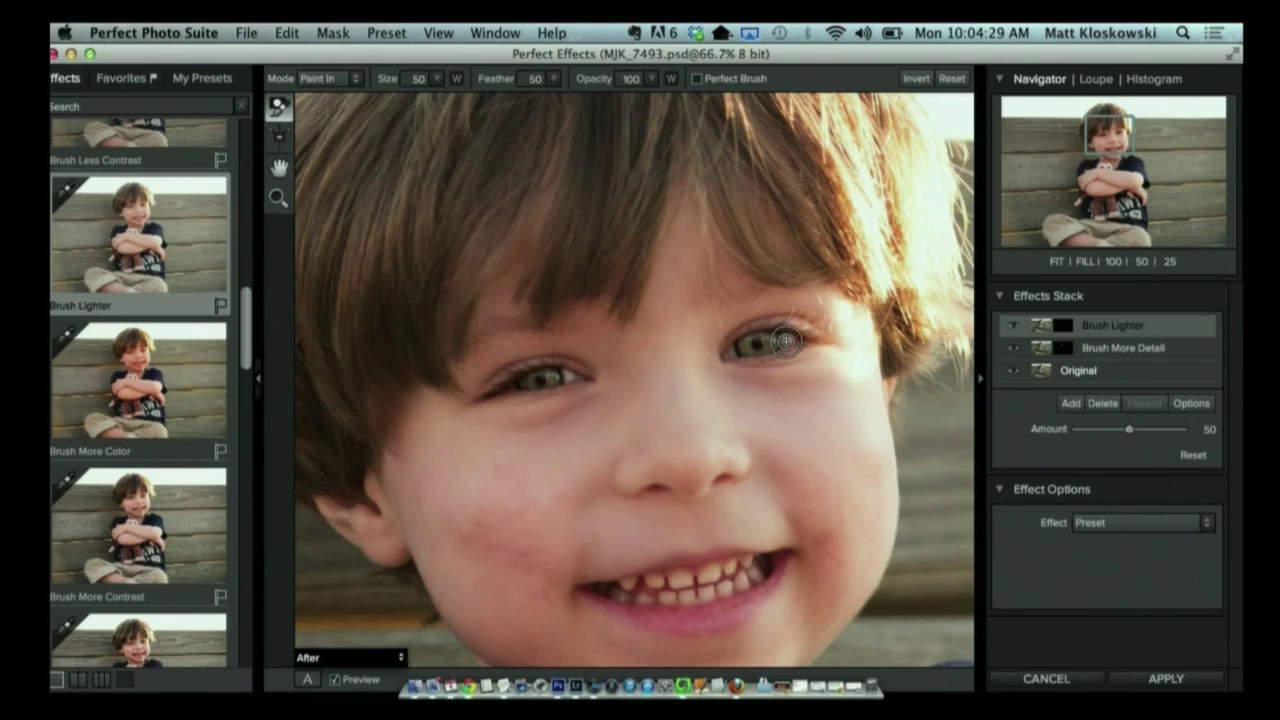
# Paint the lightening in over both eyes and set the Brush Lighter layer's amount to 43.
pyautogui.moveTo(785, 342)
pyautogui.mouseDown()
pyautogui.moveTo(730, 355)
pyautogui.moveTo(770, 348)
pyautogui.mouseUp()
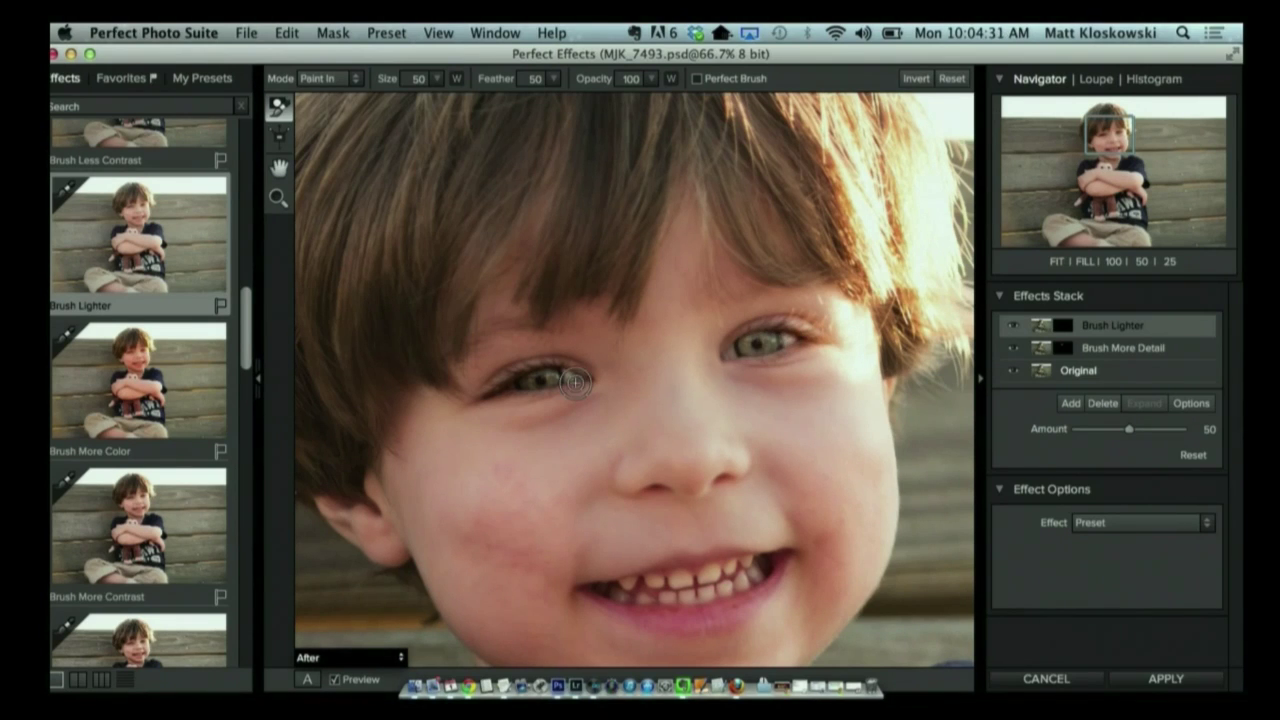
pyautogui.moveTo(575, 382)
pyautogui.mouseDown()
pyautogui.moveTo(556, 372)
pyautogui.moveTo(515, 385)
pyautogui.moveTo(554, 376)
pyautogui.mouseUp()
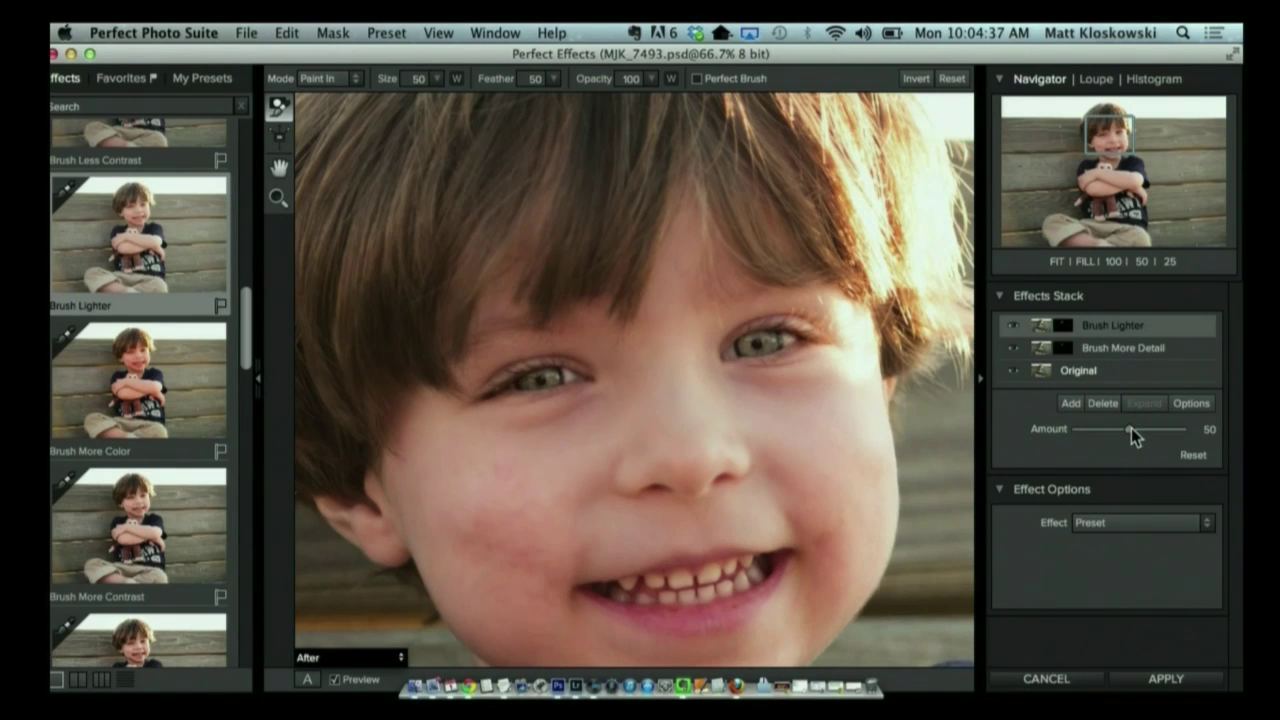
pyautogui.moveTo(1132, 428); pyautogui.dragTo(1191, 428)
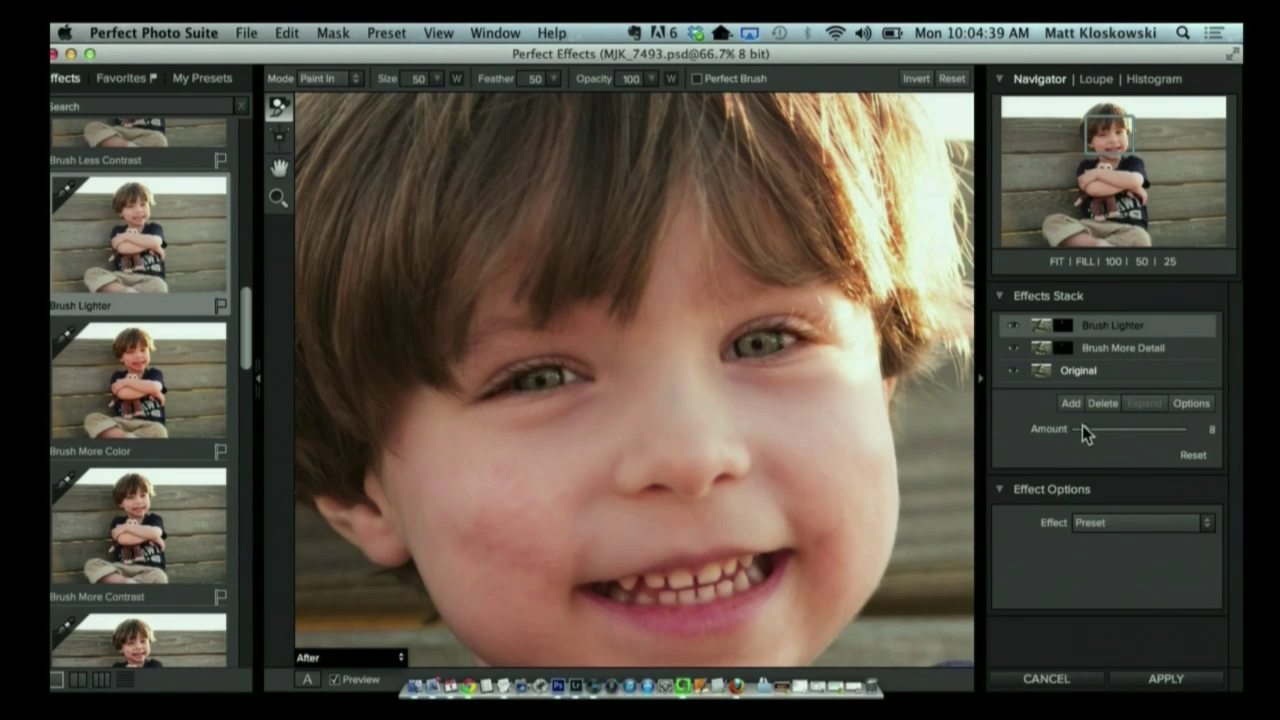
pyautogui.moveTo(1208, 426); pyautogui.dragTo(1119, 424)
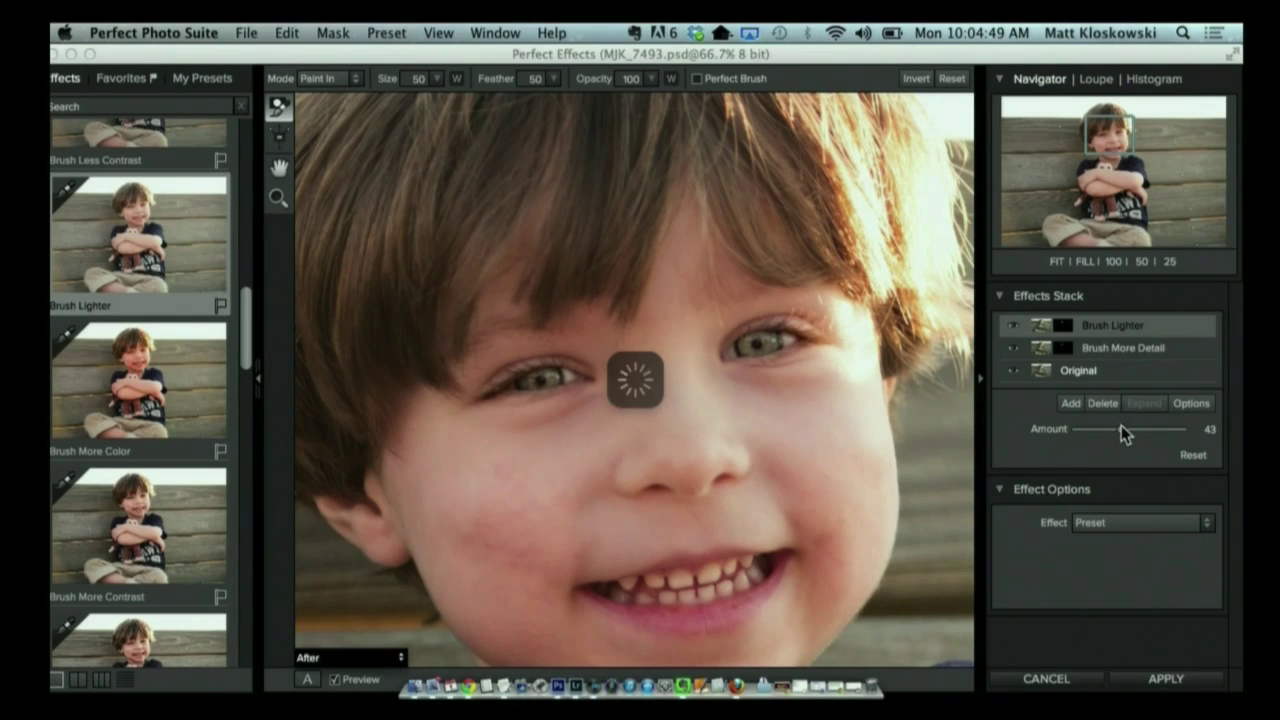
# Add a new effect layer to the stack, collapse the Basic Brushes category and open the Portrait - Enhance category.
pyautogui.click(1069, 404)
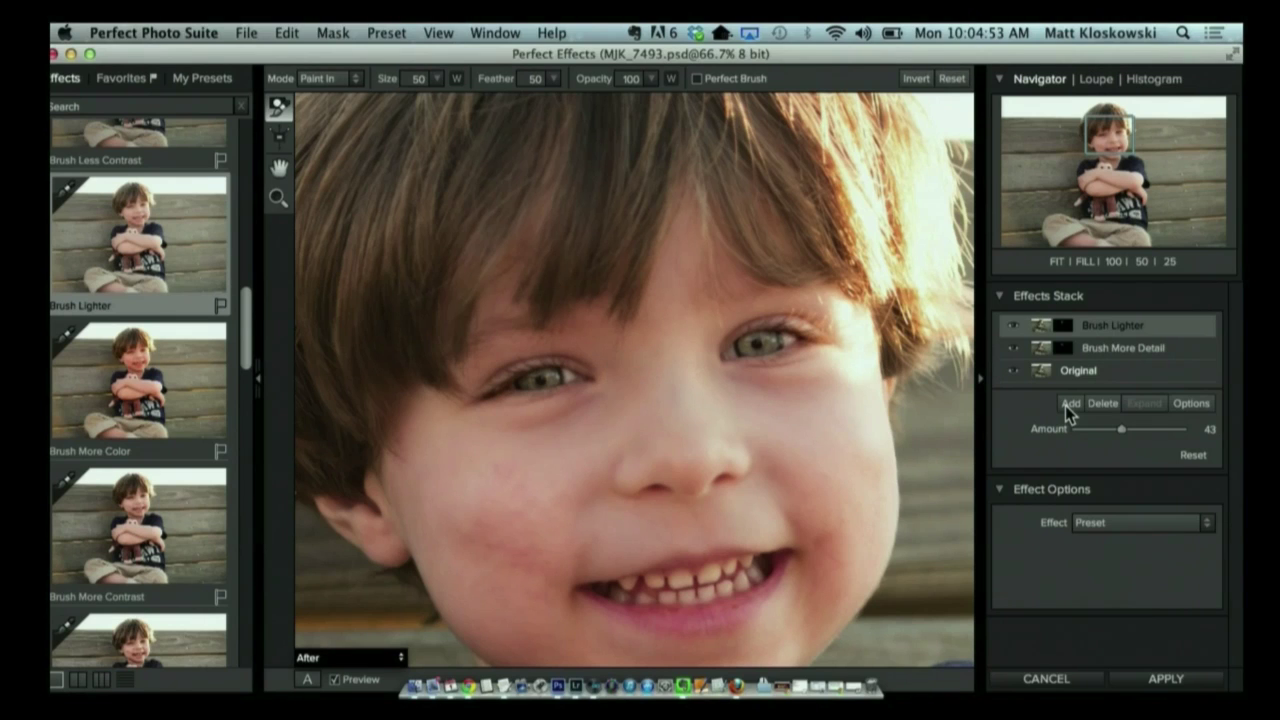
pyautogui.click(1068, 404)
pyautogui.scroll(3, 229, 164)
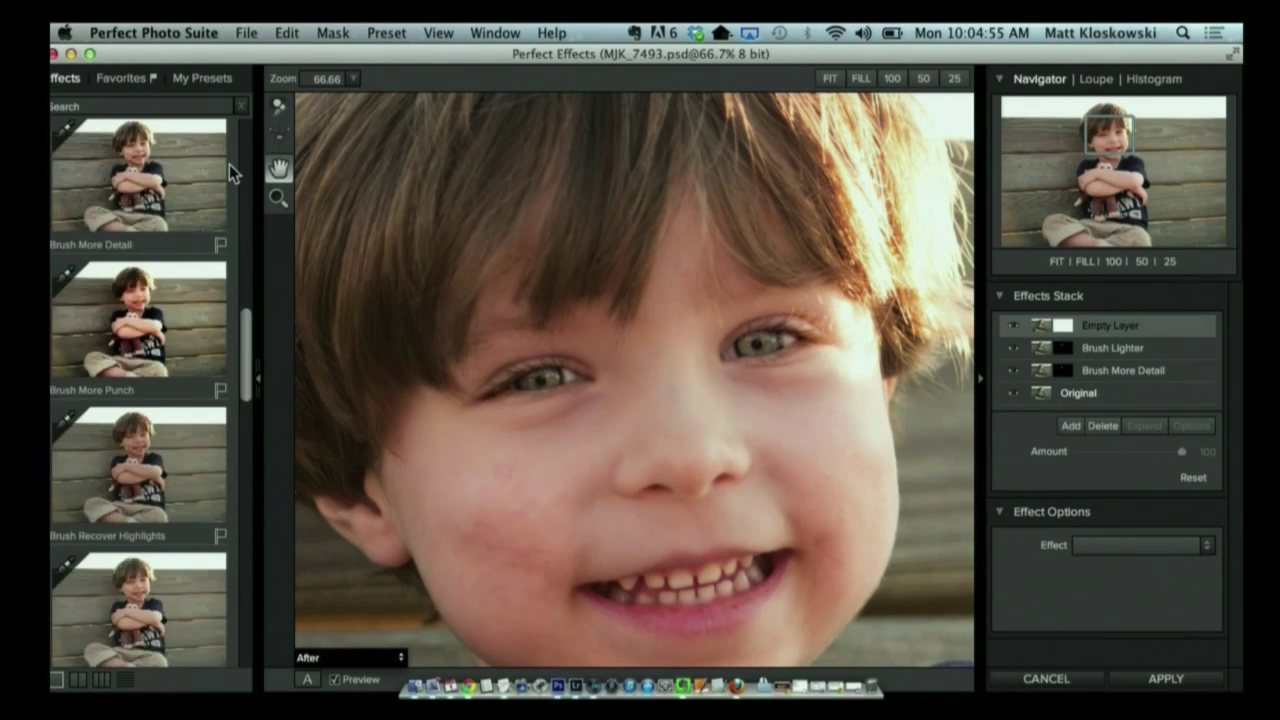
pyautogui.moveTo(251, 253); pyautogui.dragTo(240, 123)
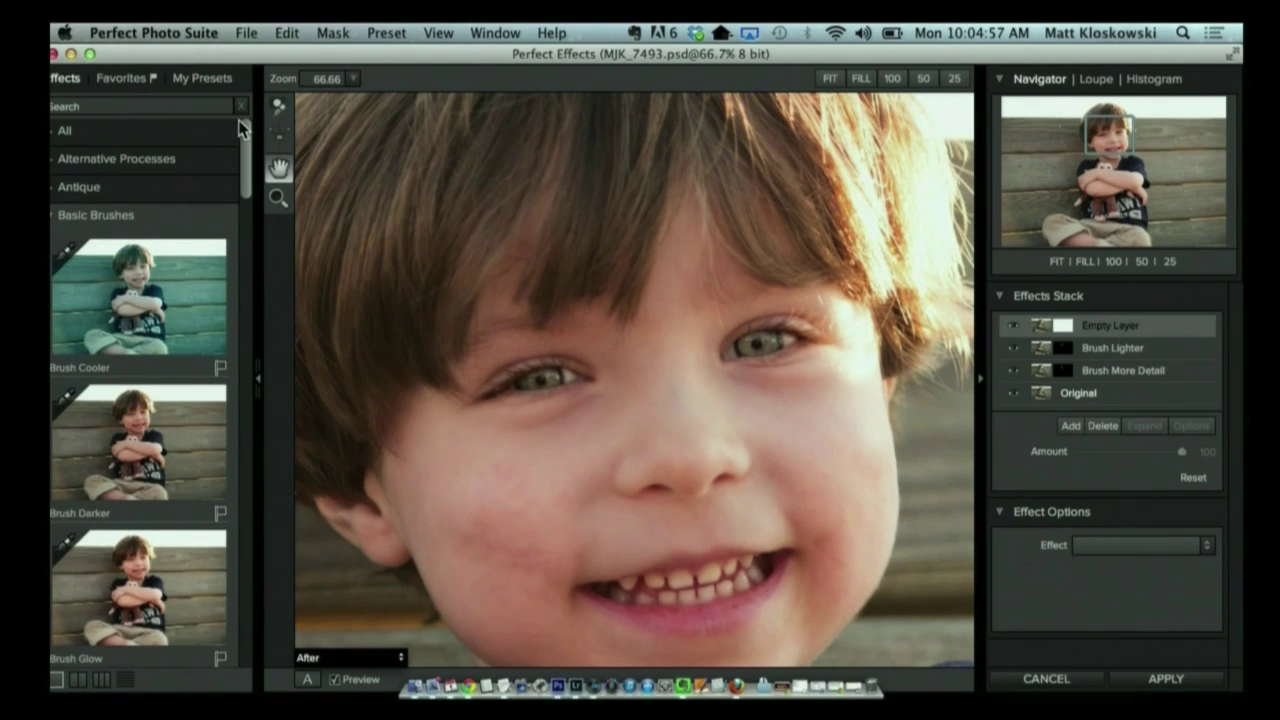
pyautogui.click(50, 224)
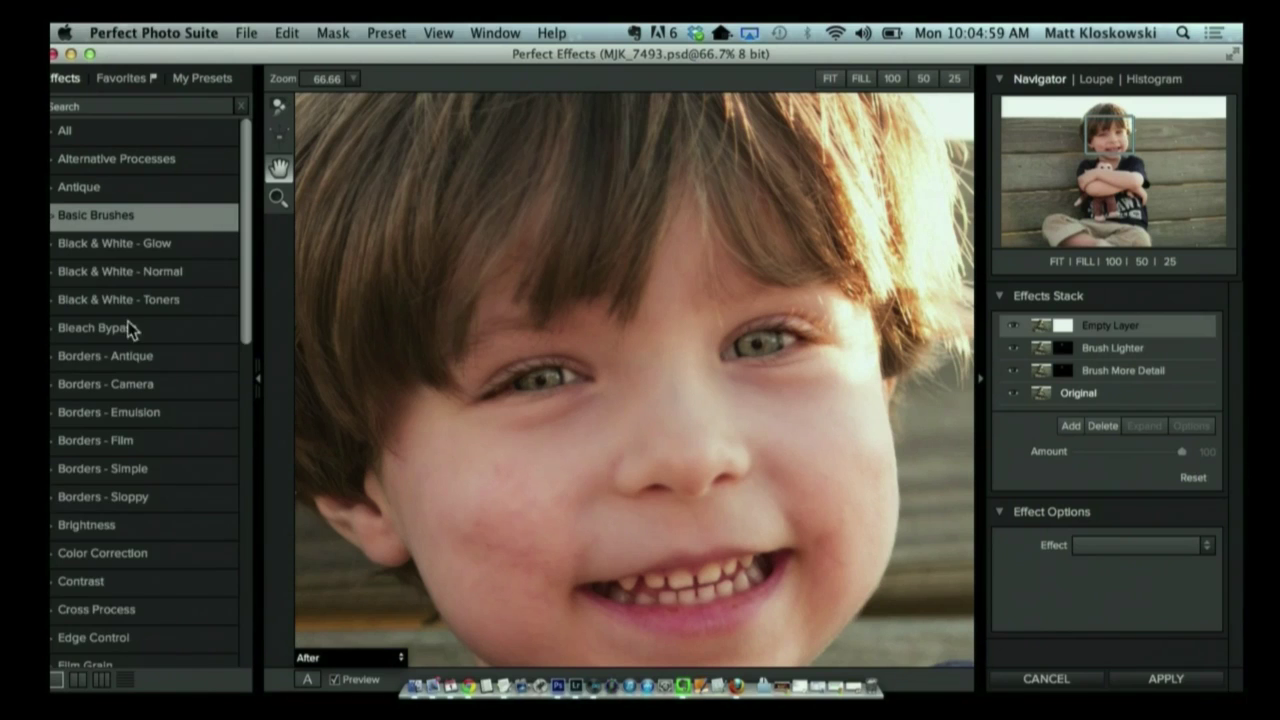
pyautogui.scroll(-5, 134, 344)
pyautogui.scroll(-5, 134, 344)
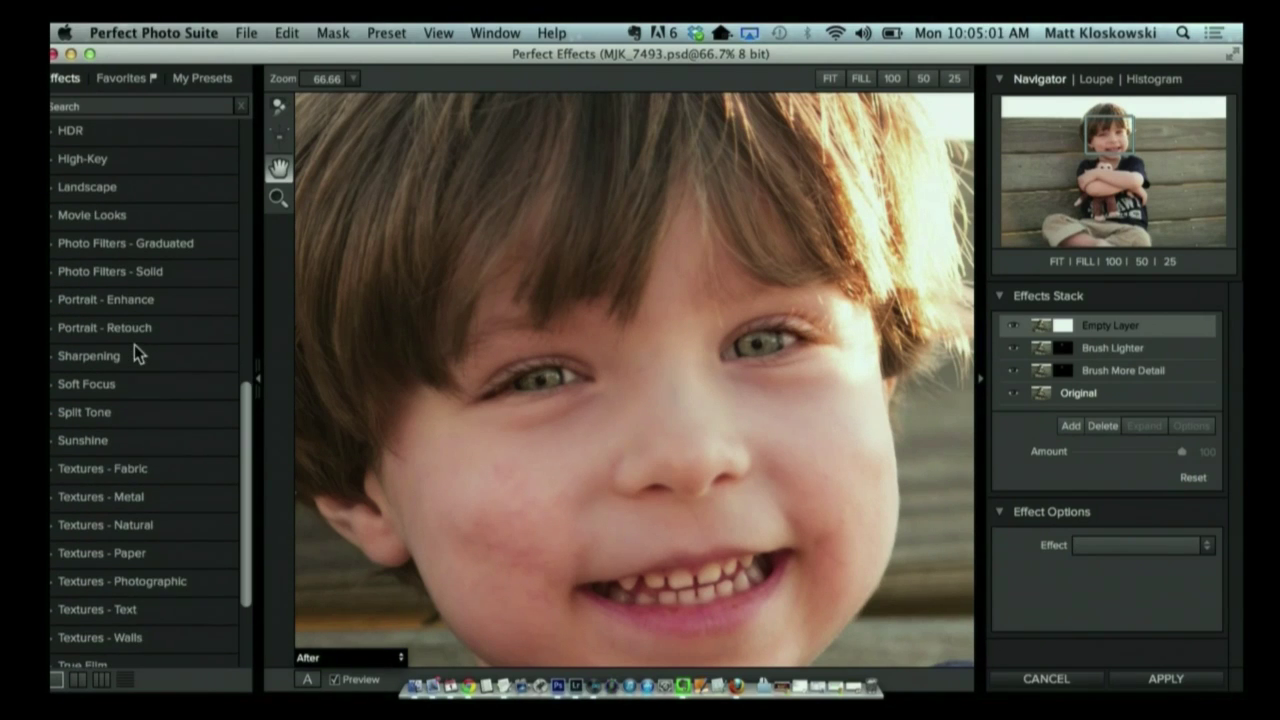
pyautogui.click(135, 298)
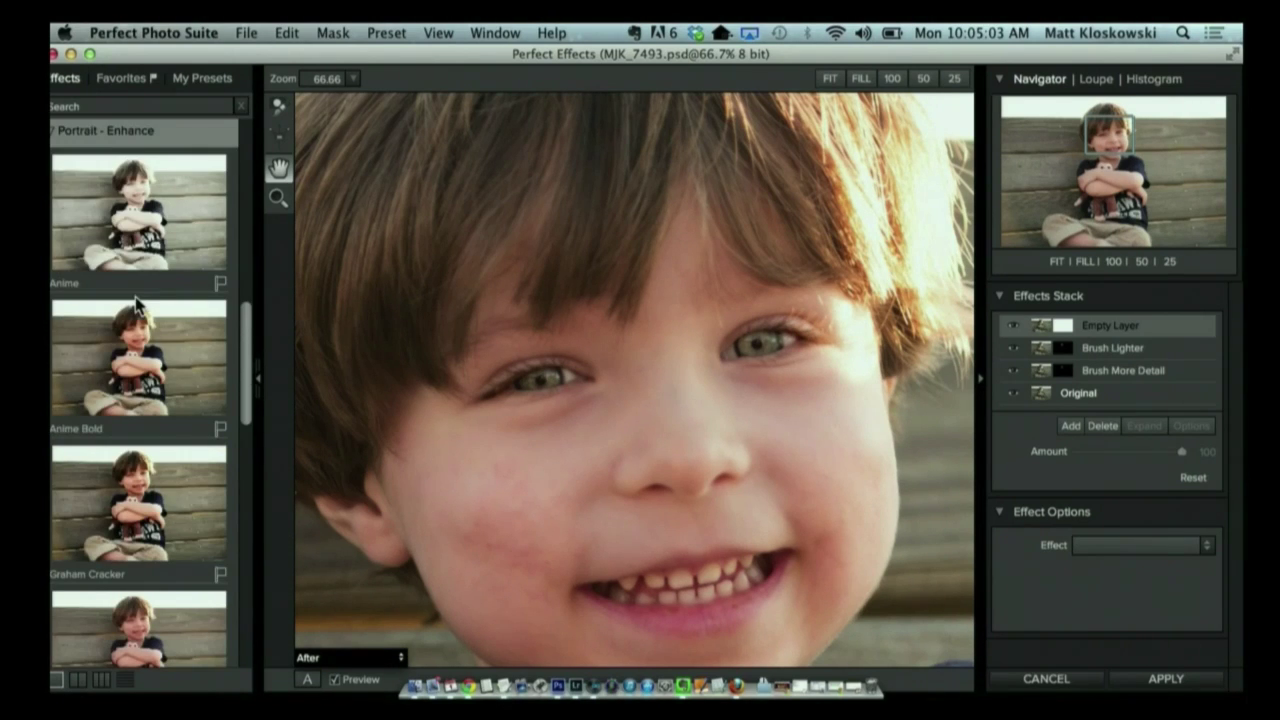
# Apply the Radiant People preset to the empty effect layer with the whole photo in view.
pyautogui.press('super+0')
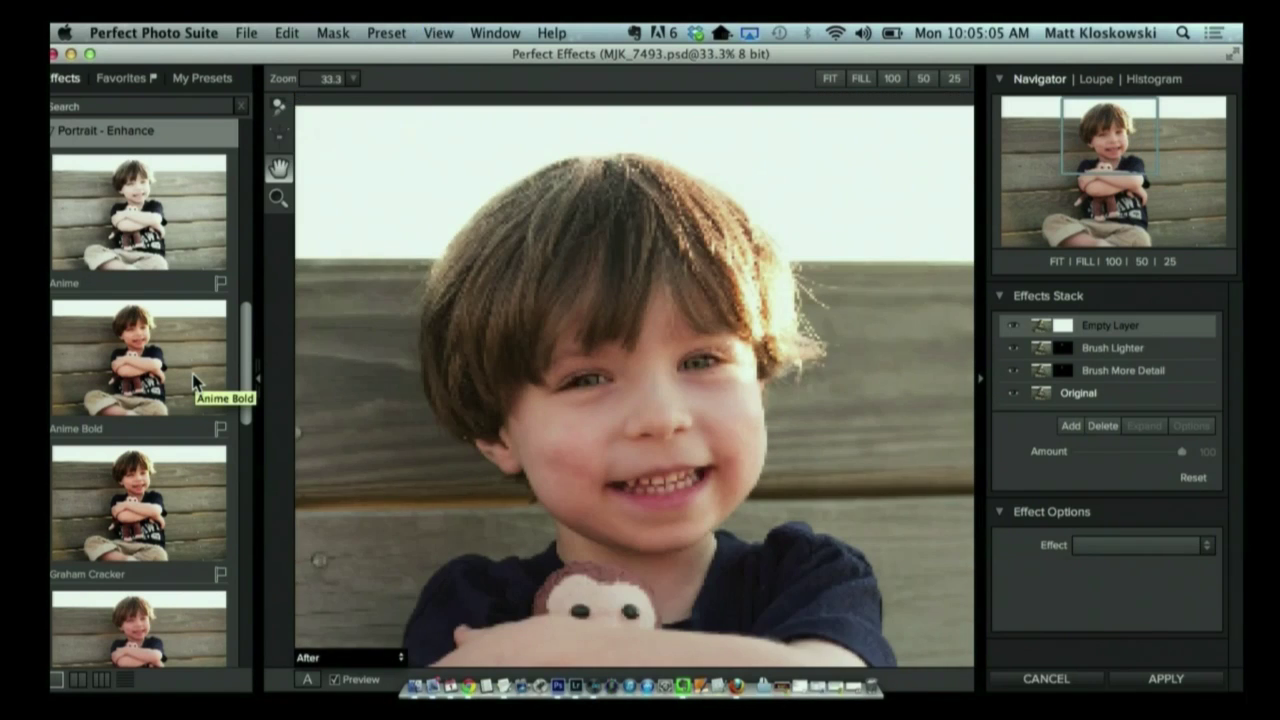
pyautogui.press('super+minus')
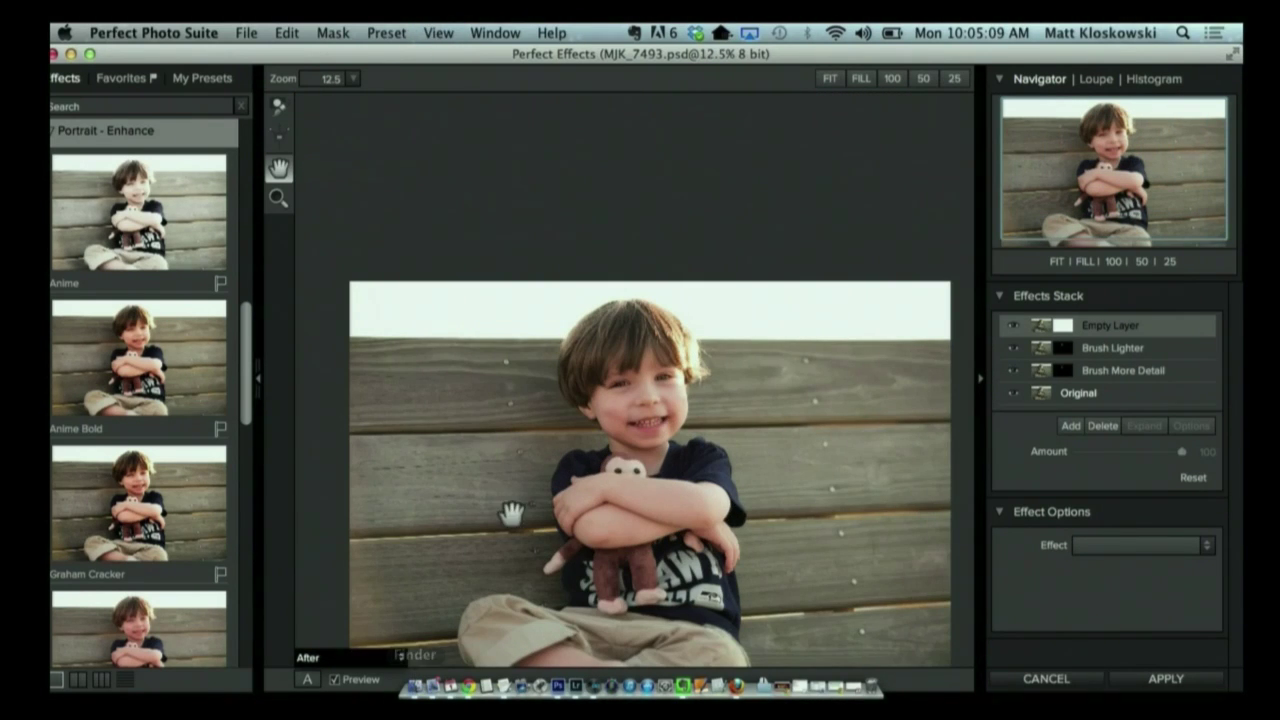
pyautogui.moveTo(511, 514); pyautogui.dragTo(490, 393)
pyautogui.scroll(-10, 135, 418)
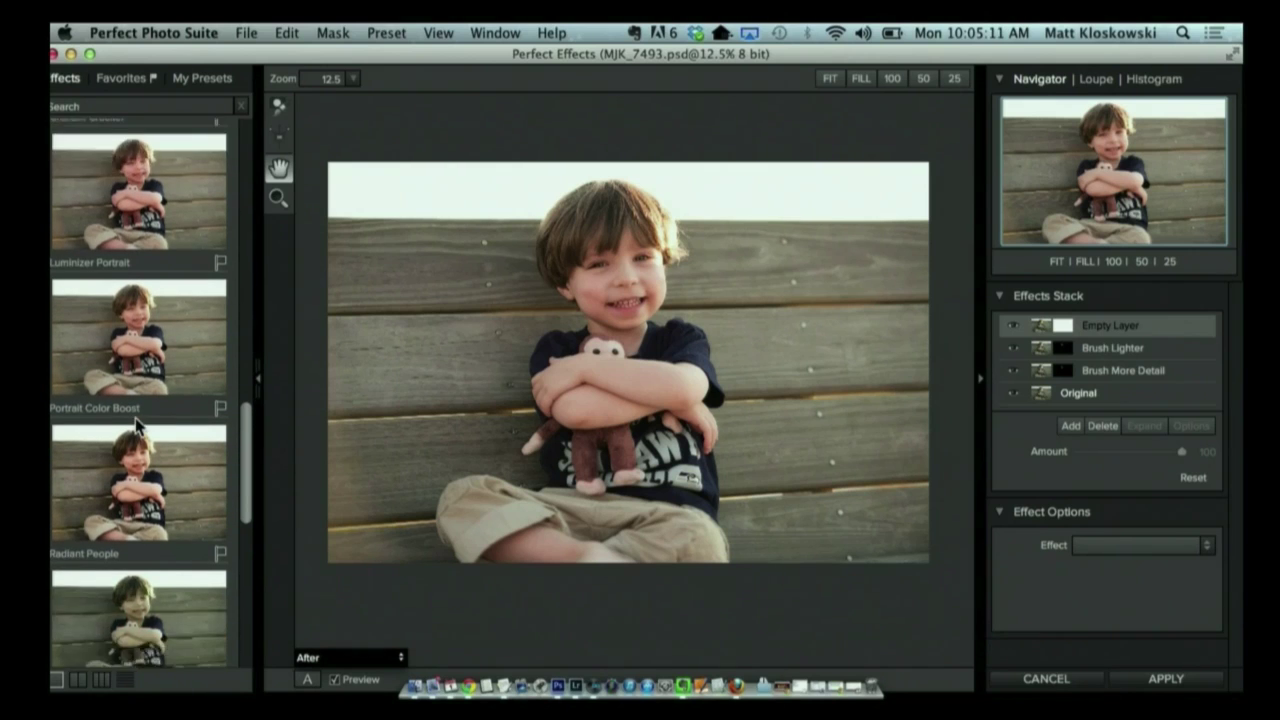
pyautogui.click(93, 428)
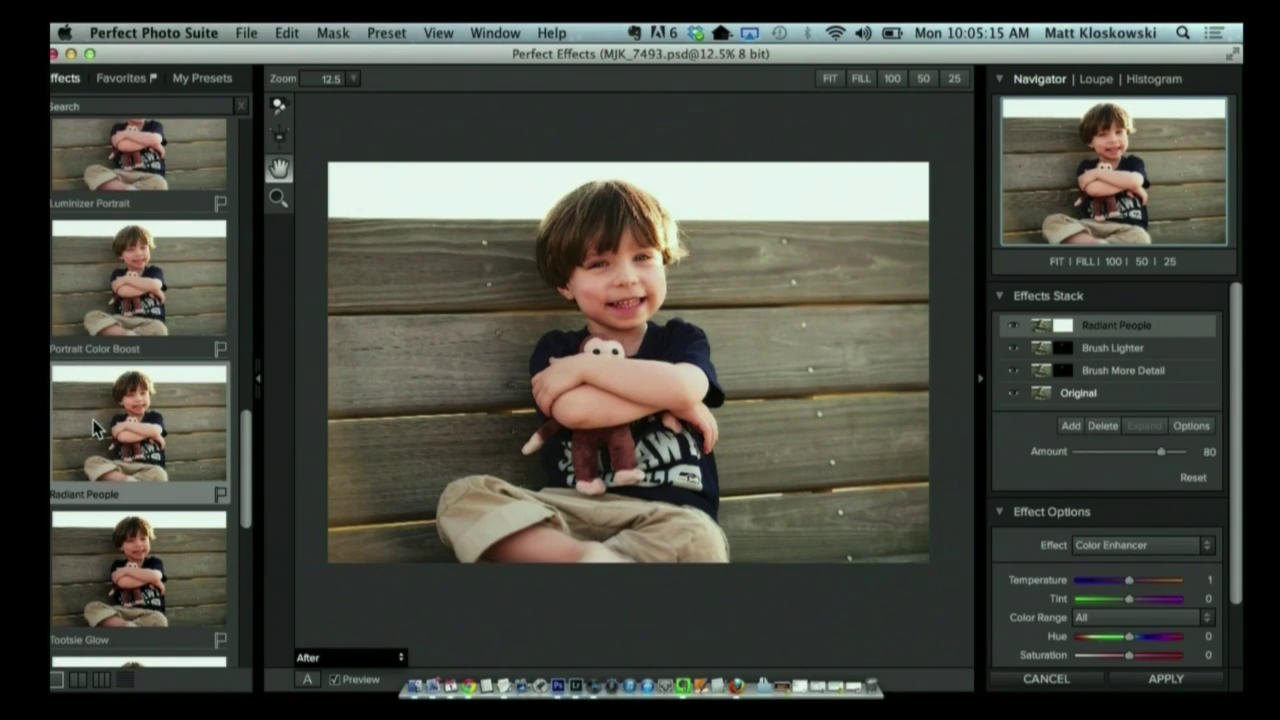
# Toggle the Radiant People layer's visibility off and on repeatedly to compare the photo with and without it.
pyautogui.click(1012, 327)
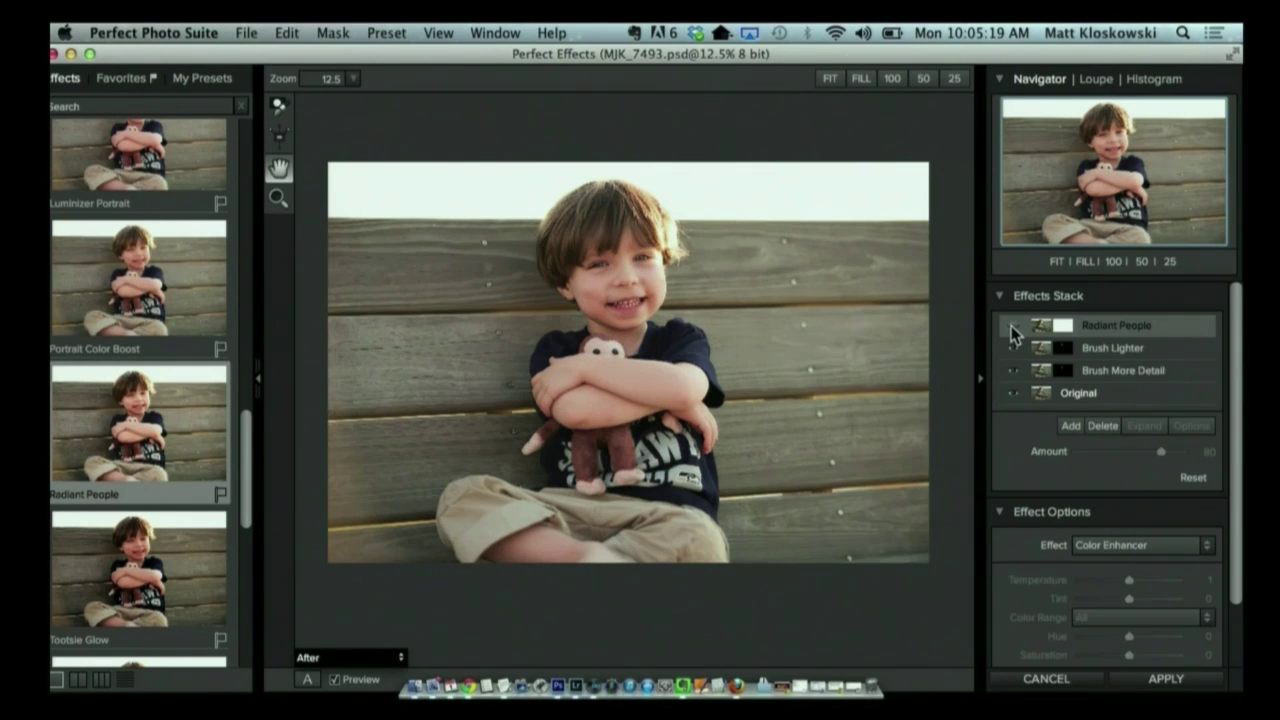
pyautogui.click(1012, 328)
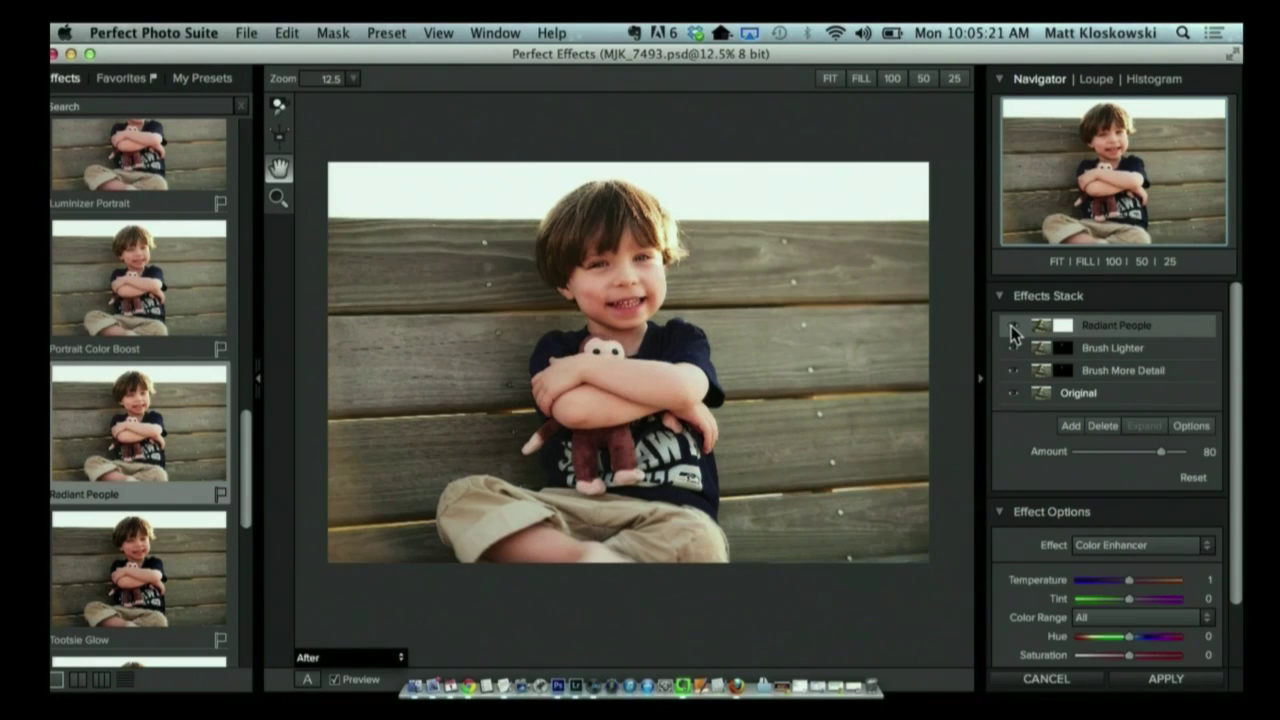
pyautogui.click(1012, 328)
pyautogui.click(1012, 328)
pyautogui.click(1012, 328)
pyautogui.click(1012, 328)
pyautogui.click(1012, 328)
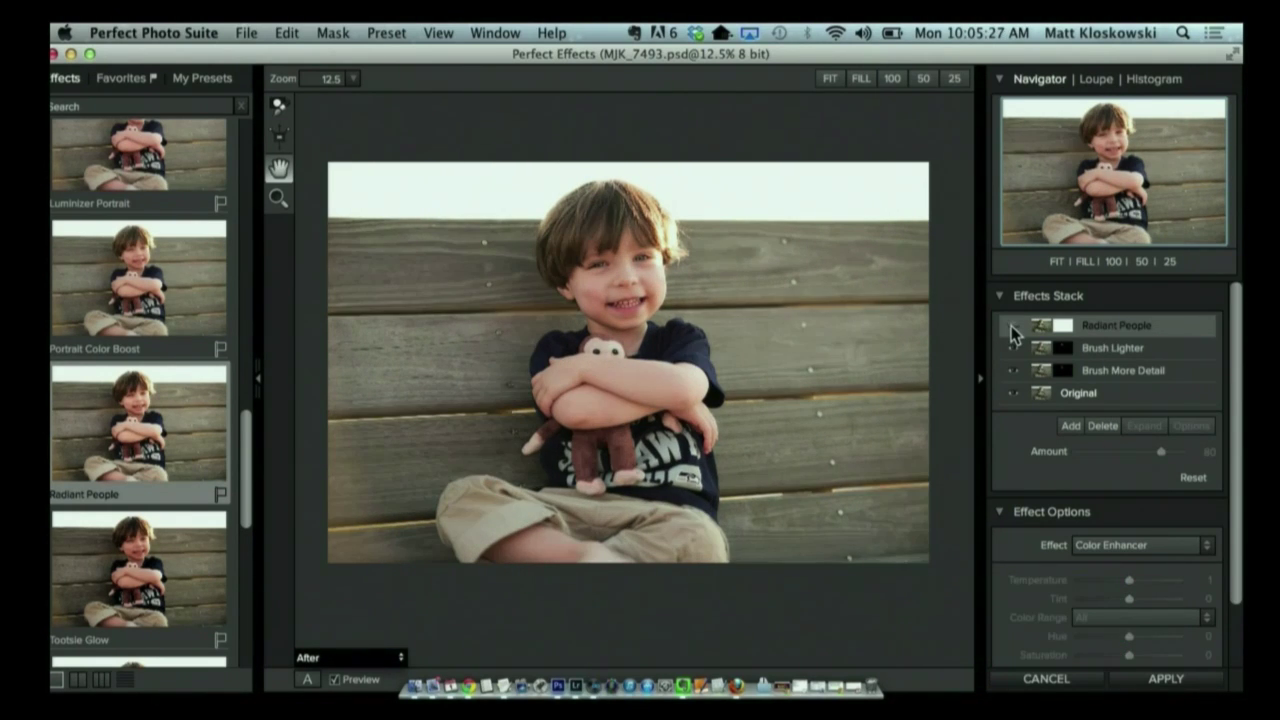
pyautogui.click(1012, 328)
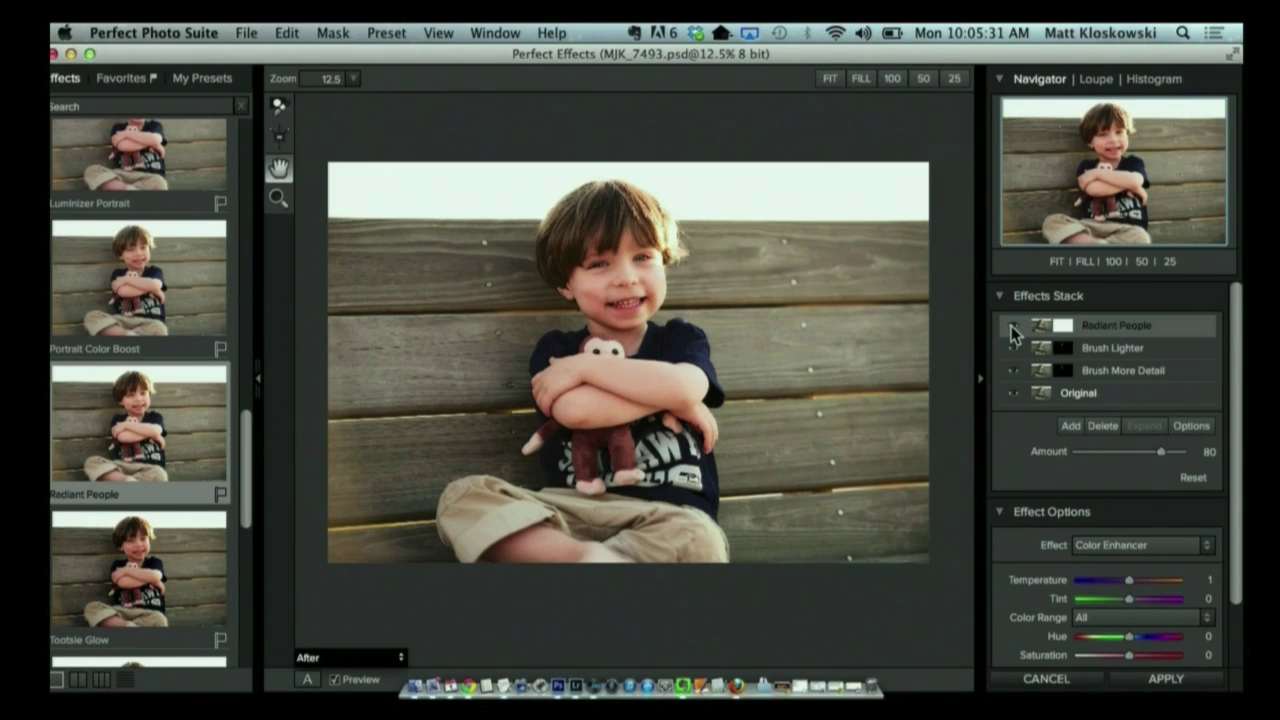
# Add another effect layer and apply the Big Softy vignette preset from the favorites to it.
pyautogui.click(1069, 427)
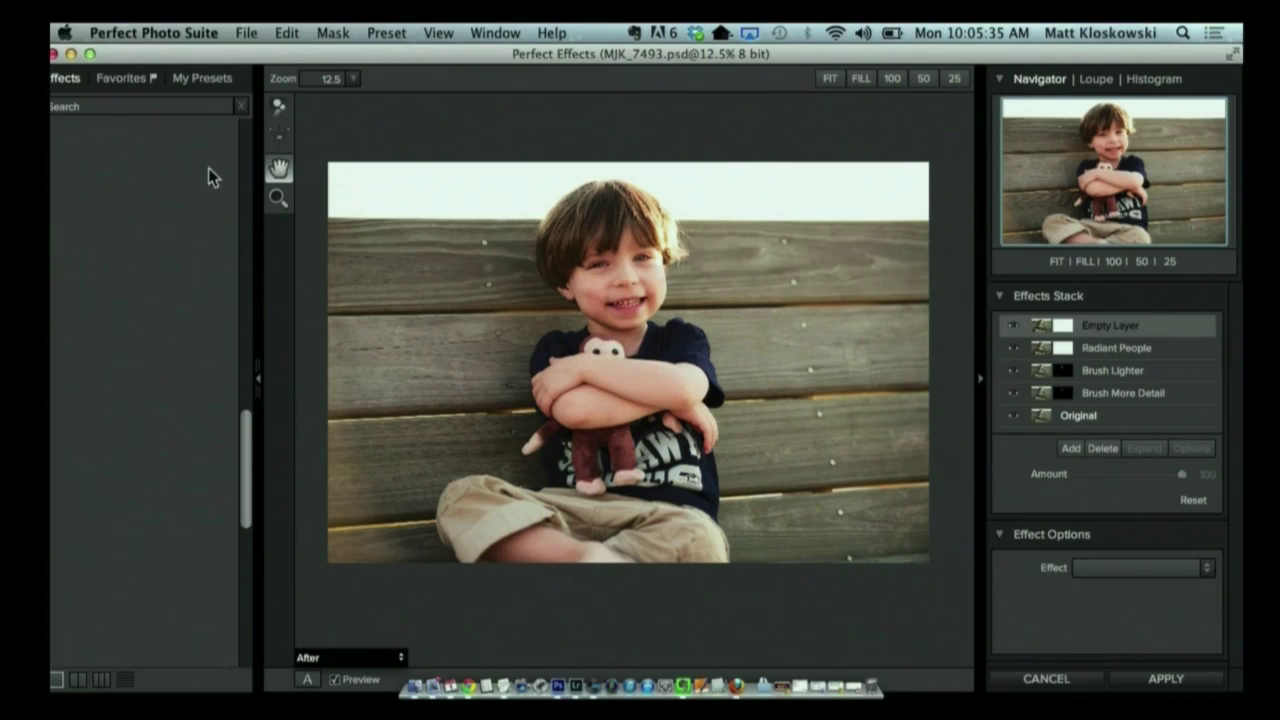
pyautogui.click(126, 80)
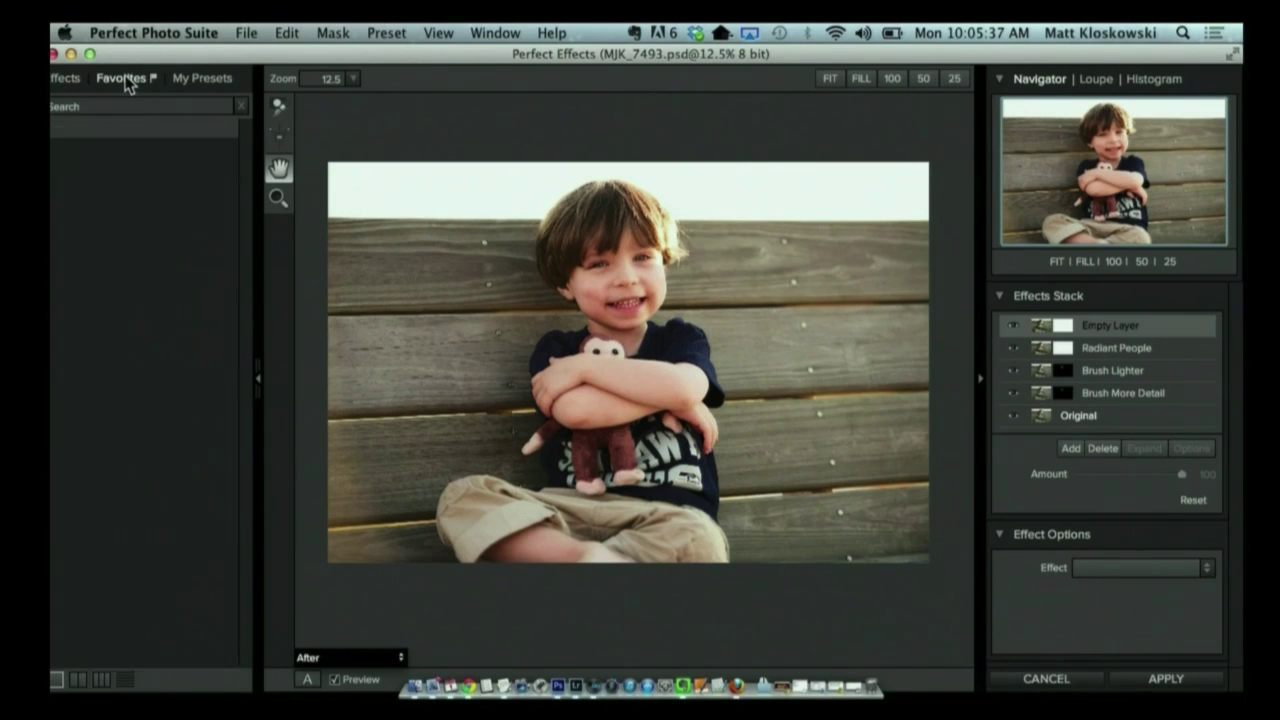
pyautogui.scroll(-5, 141, 436)
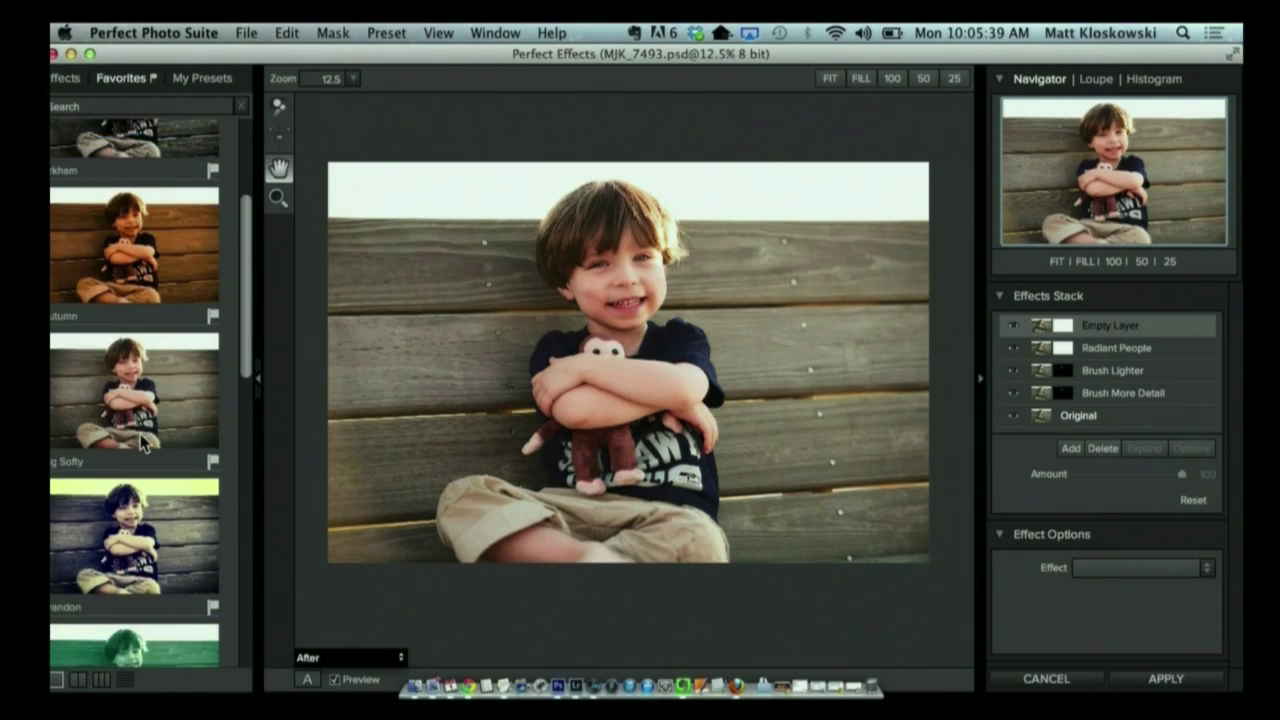
pyautogui.click(118, 335)
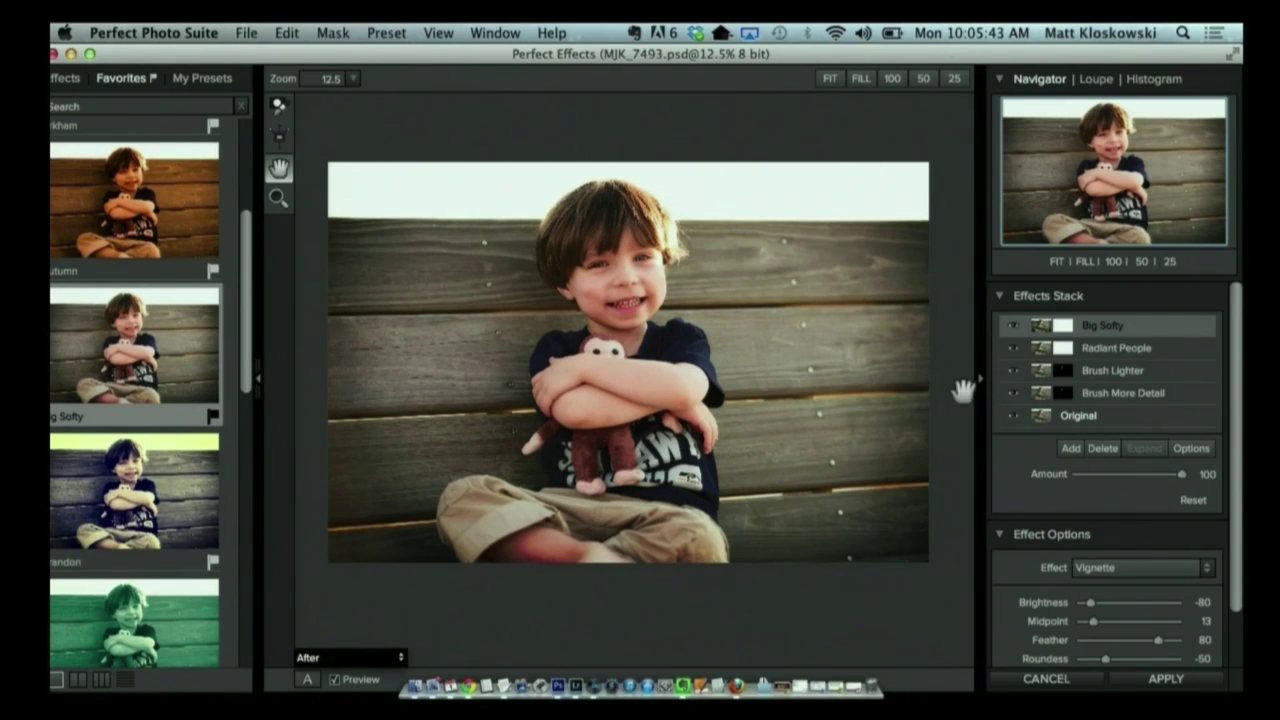
# Set the Big Softy layer's amount to 93 and compare the photo with the effects preview off and on.
pyautogui.click(1013, 325)
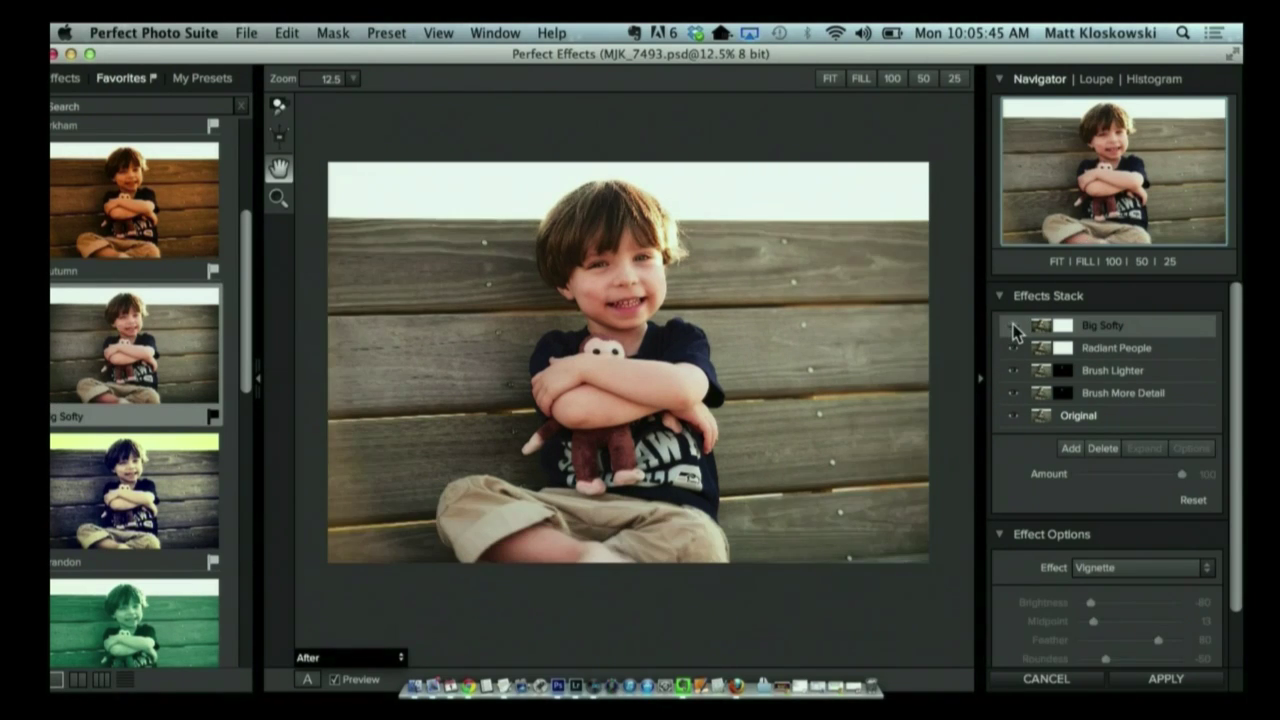
pyautogui.click(1013, 325)
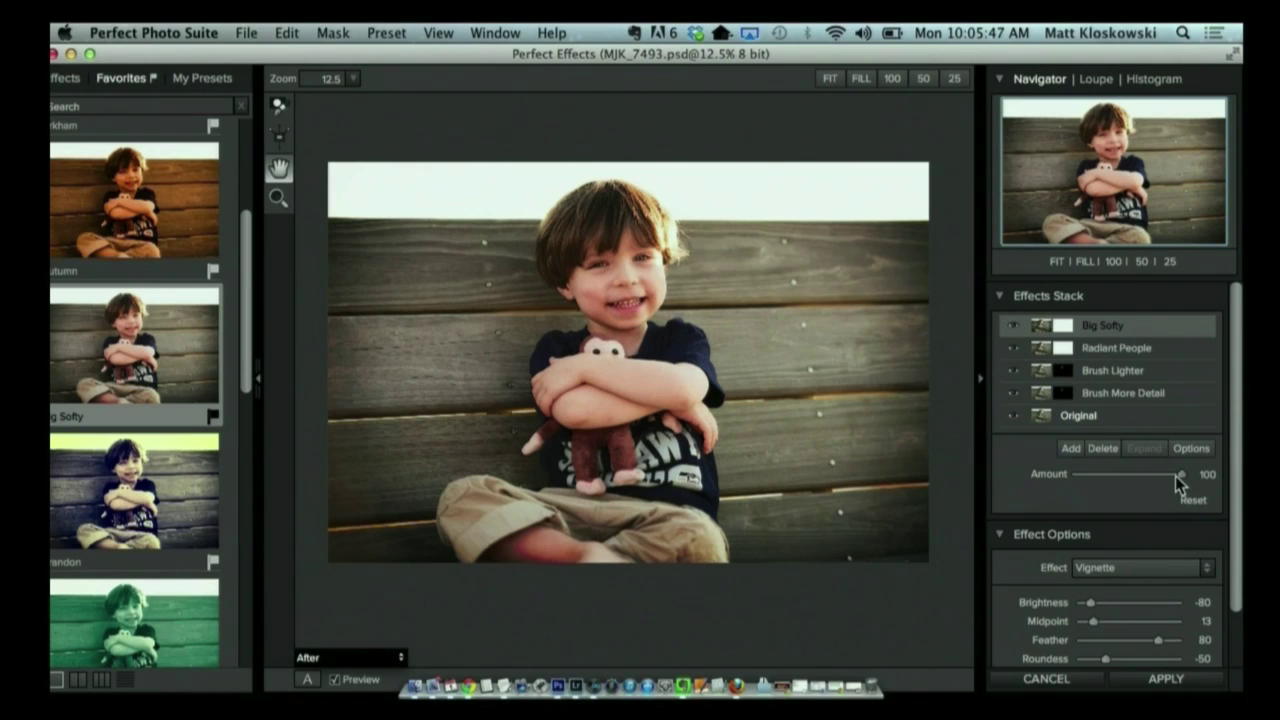
pyautogui.moveTo(1180, 480)
pyautogui.mouseDown()
pyautogui.moveTo(1154, 480)
pyautogui.moveTo(1176, 481)
pyautogui.mouseUp()
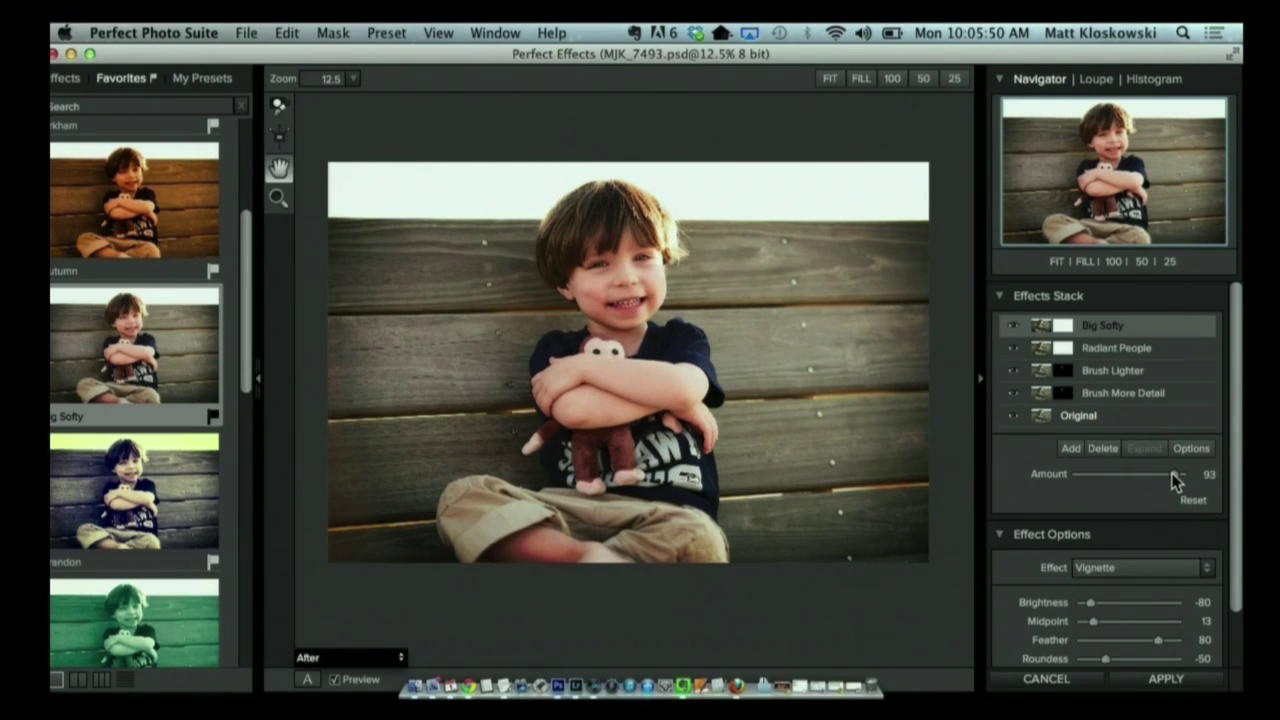
pyautogui.click(335, 680)
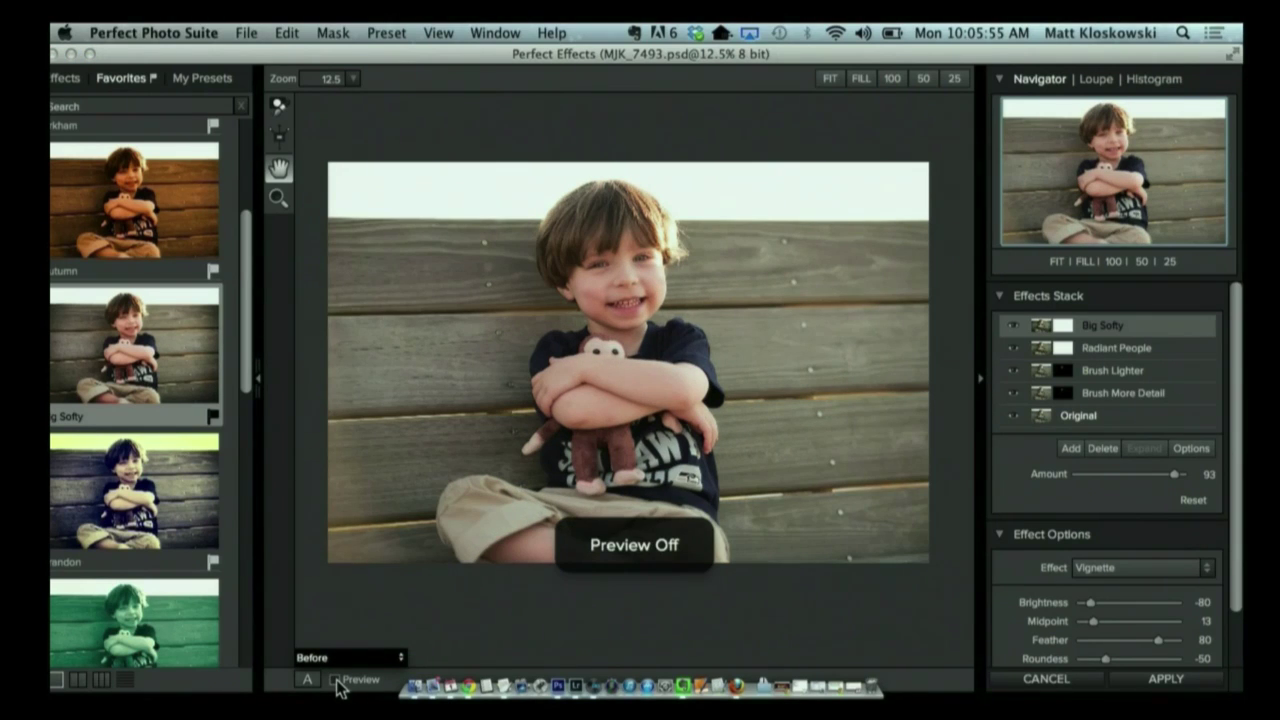
pyautogui.click(335, 680)
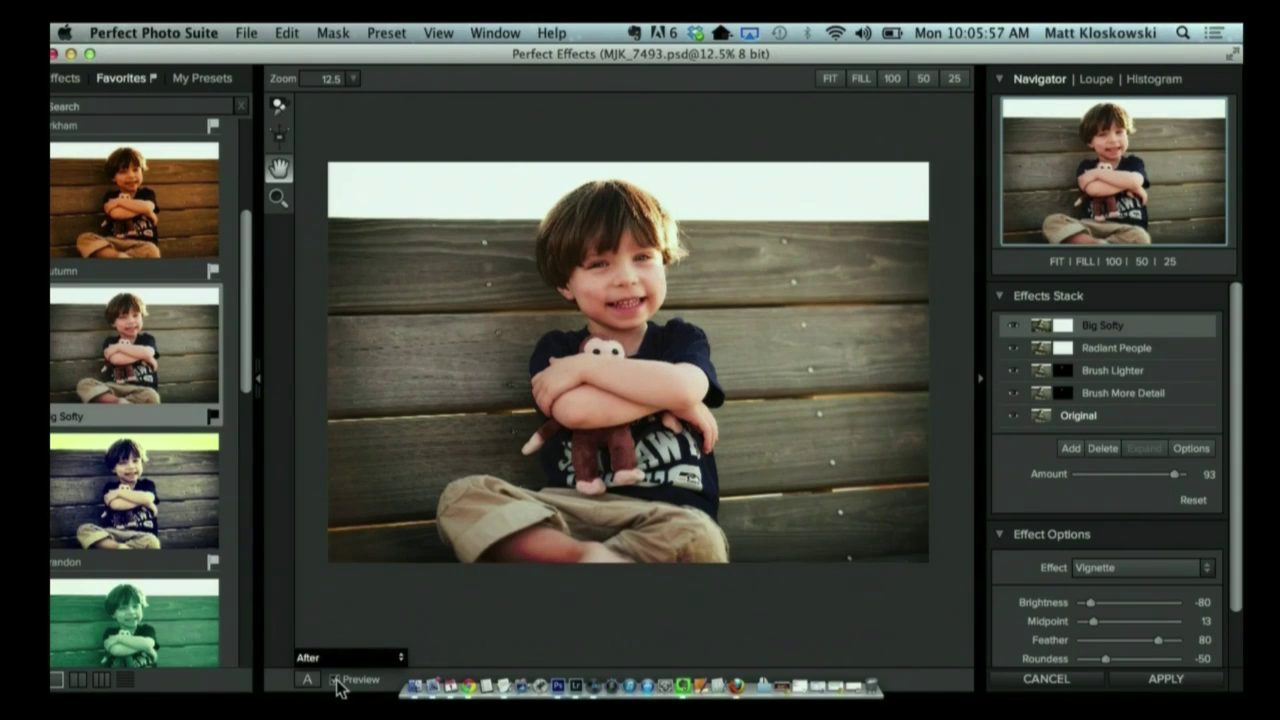
# Add one more effect layer and apply the Warmer preset from the Color Correction category to it.
pyautogui.click(1068, 449)
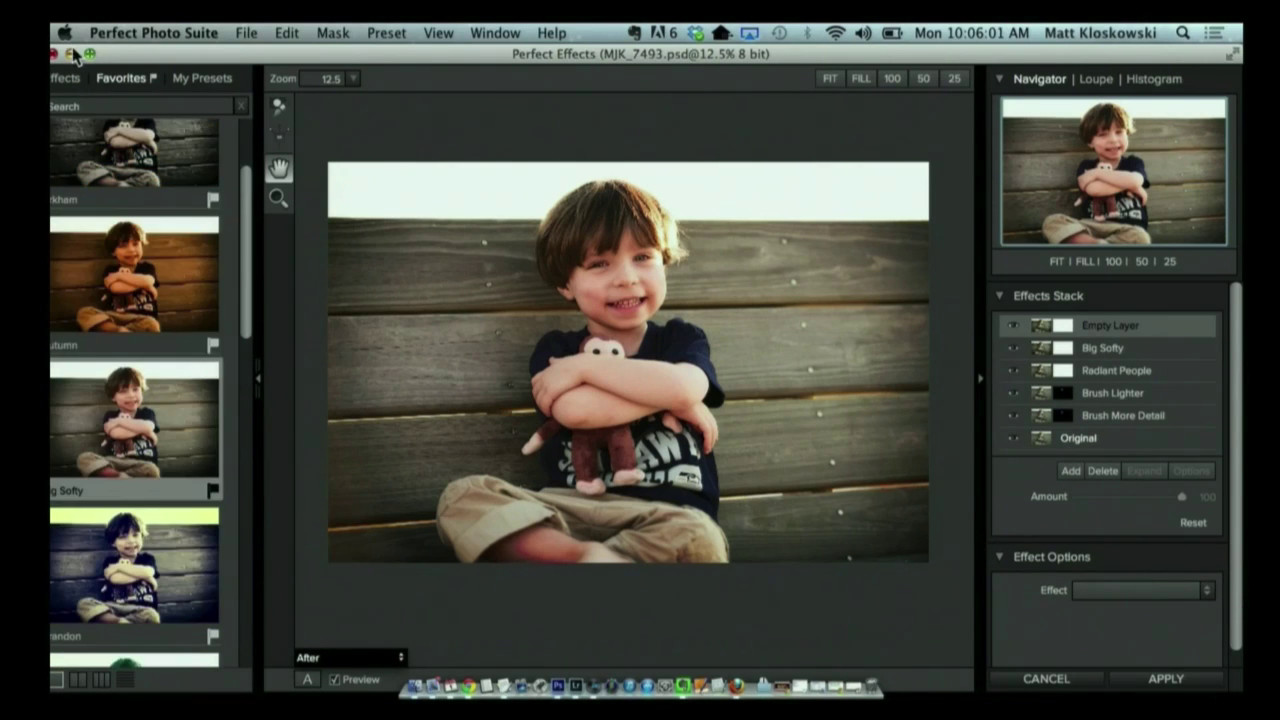
pyautogui.click(65, 78)
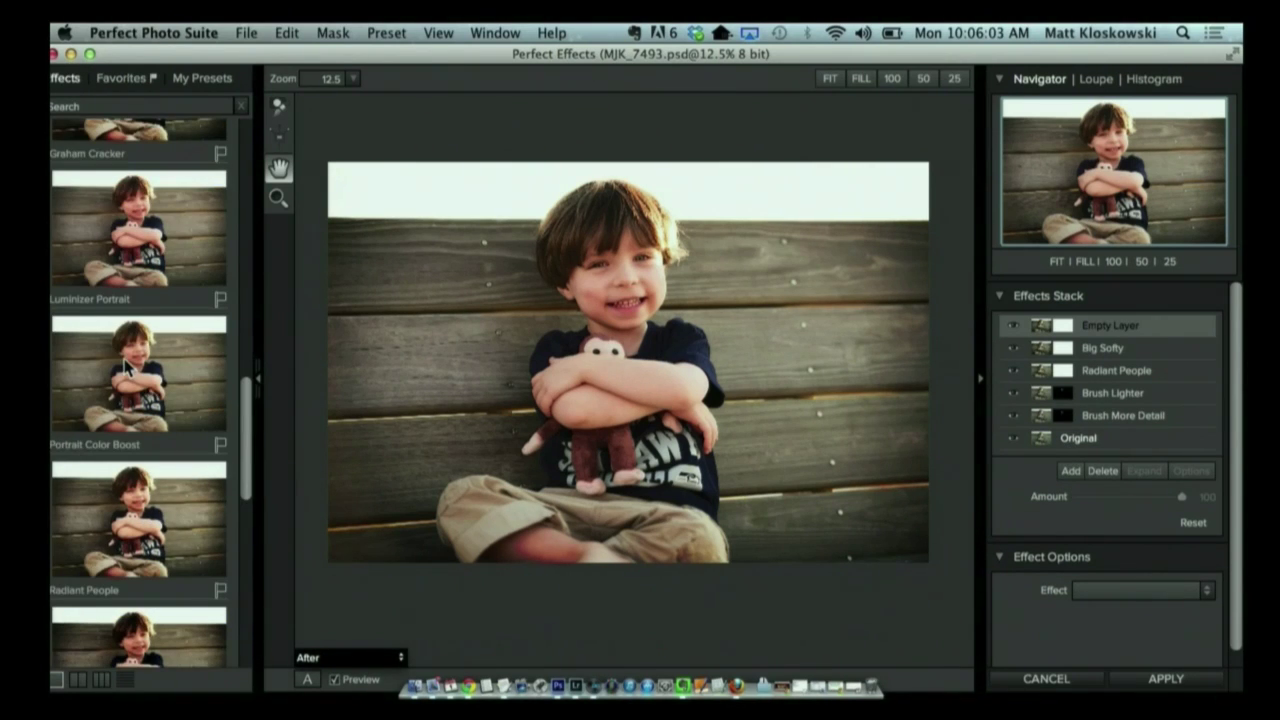
pyautogui.scroll(10, 125, 368)
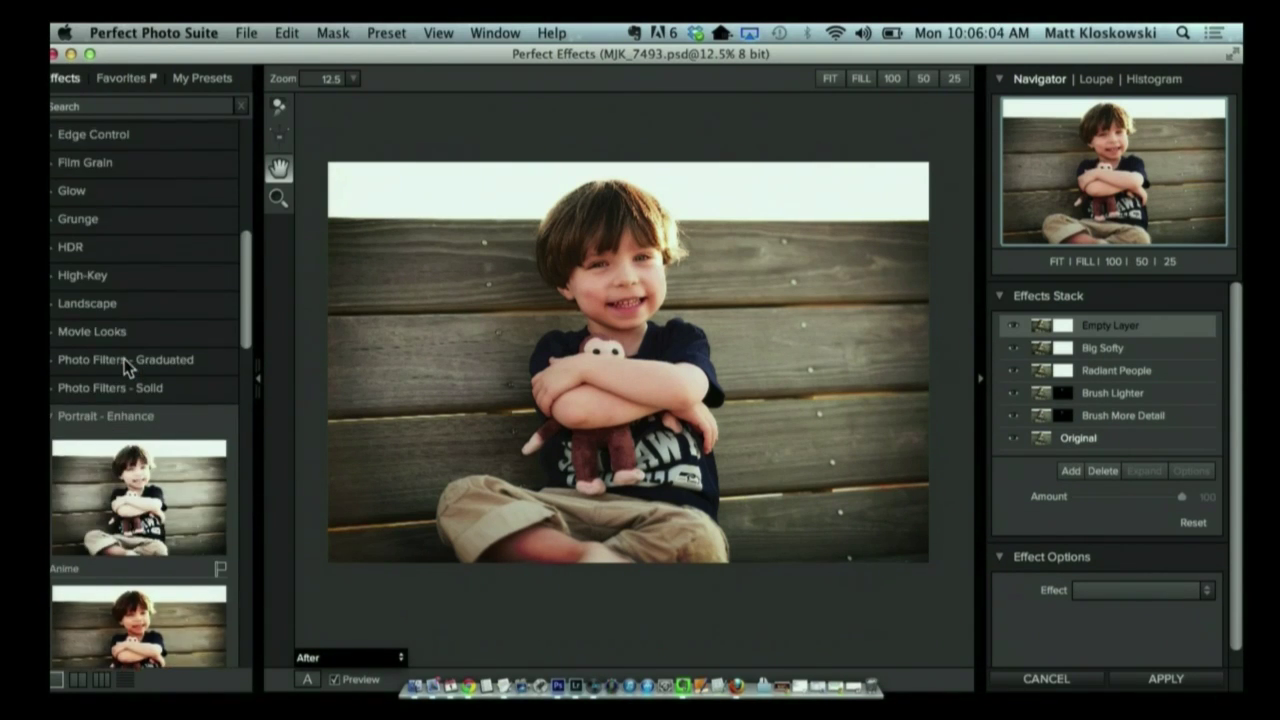
pyautogui.click(52, 420)
pyautogui.scroll(5, 92, 335)
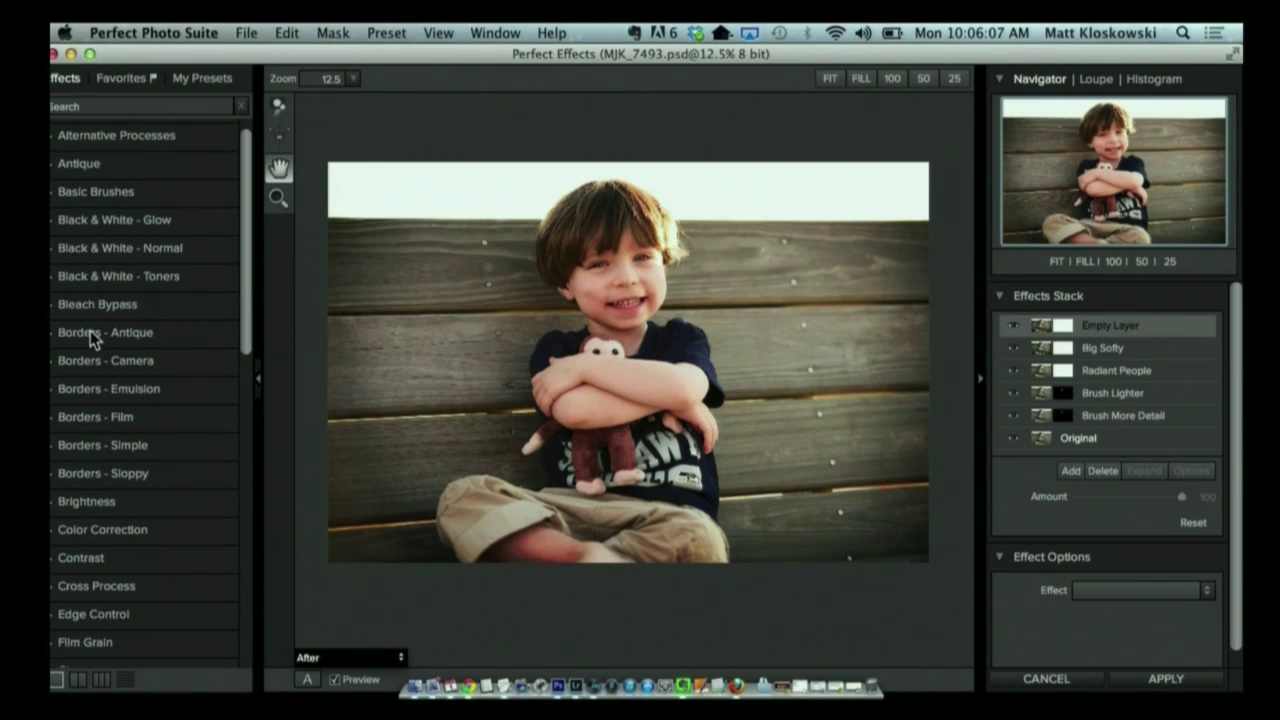
pyautogui.click(95, 529)
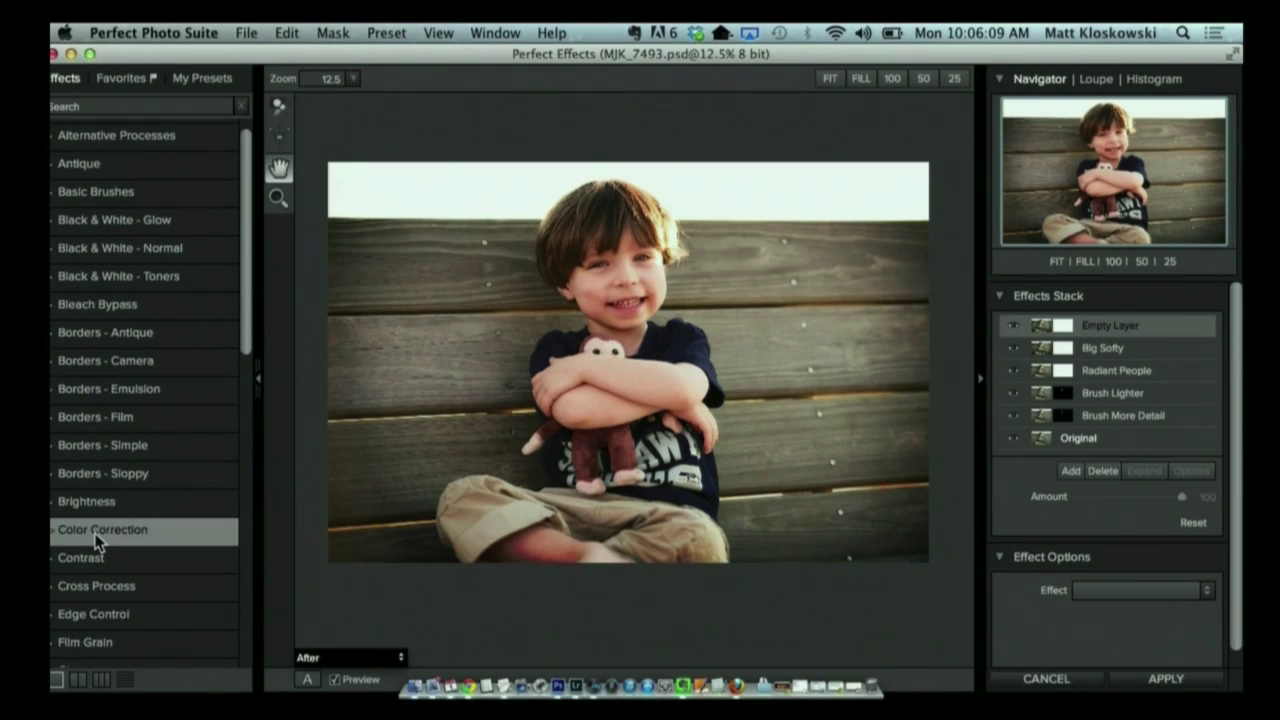
pyautogui.moveTo(241, 242); pyautogui.dragTo(242, 492)
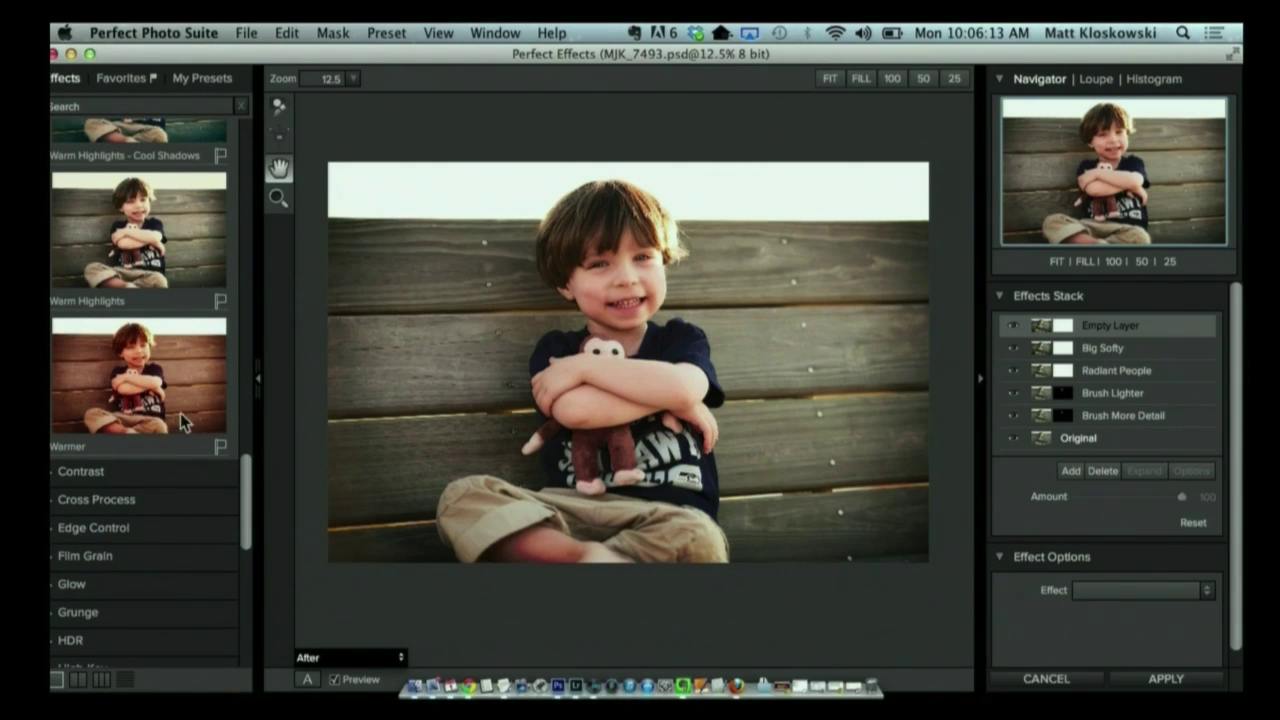
pyautogui.click(130, 378)
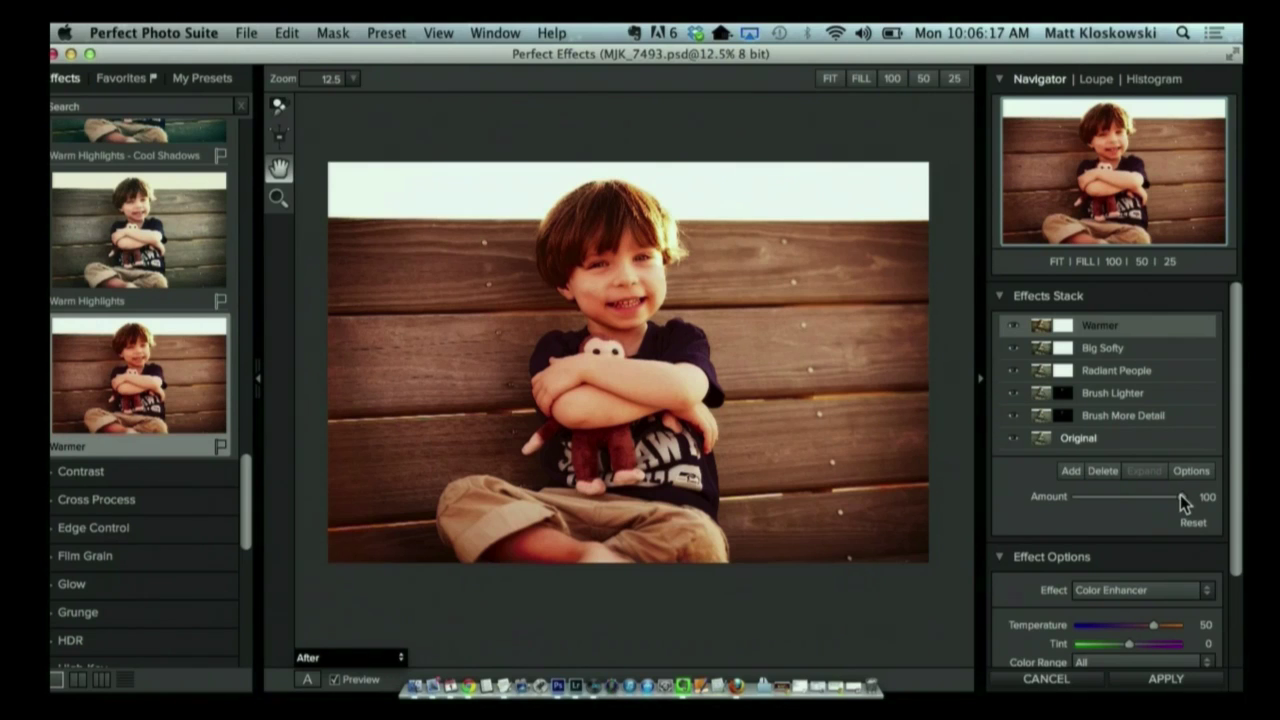
# Reduce the Warmer layer's amount to well below half and apply the effects stack to the Photoshop document.
pyautogui.moveTo(1180, 494); pyautogui.dragTo(1096, 496)
pyautogui.click(1166, 680)
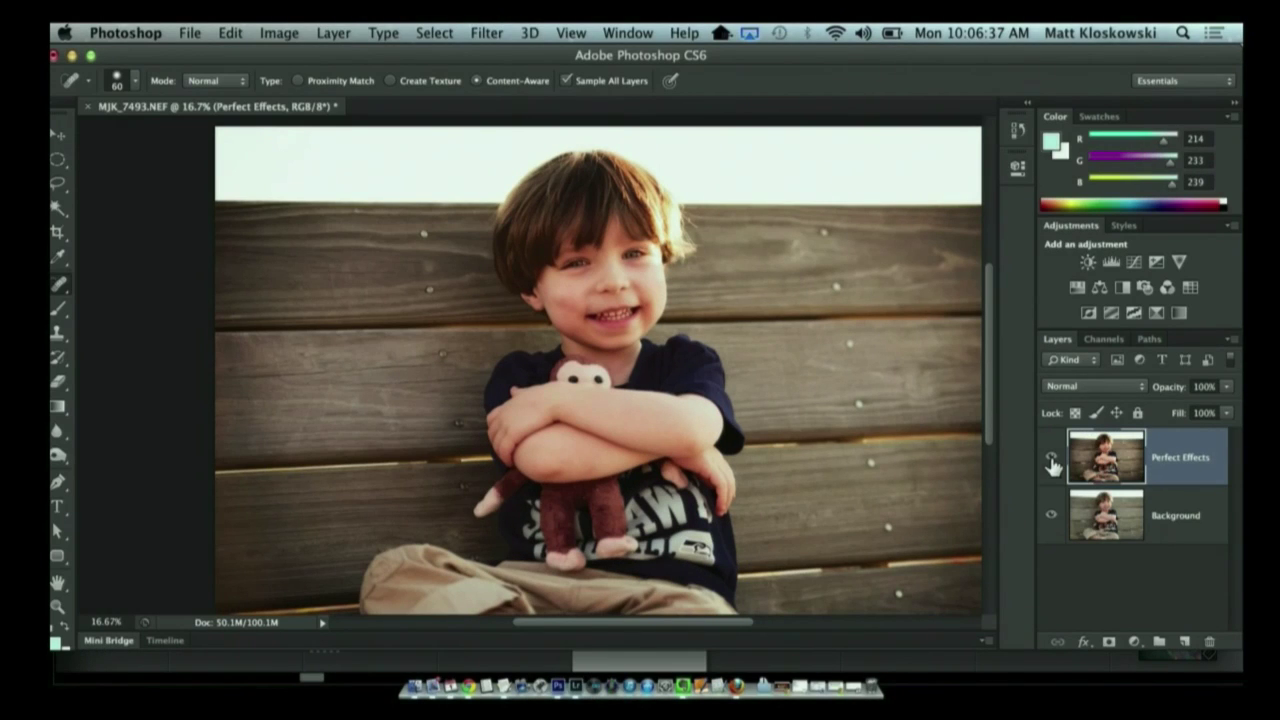
# Compare the photo with the Perfect Effects layer hidden and shown, and add a white layer mask to that layer.
pyautogui.click(1052, 462)
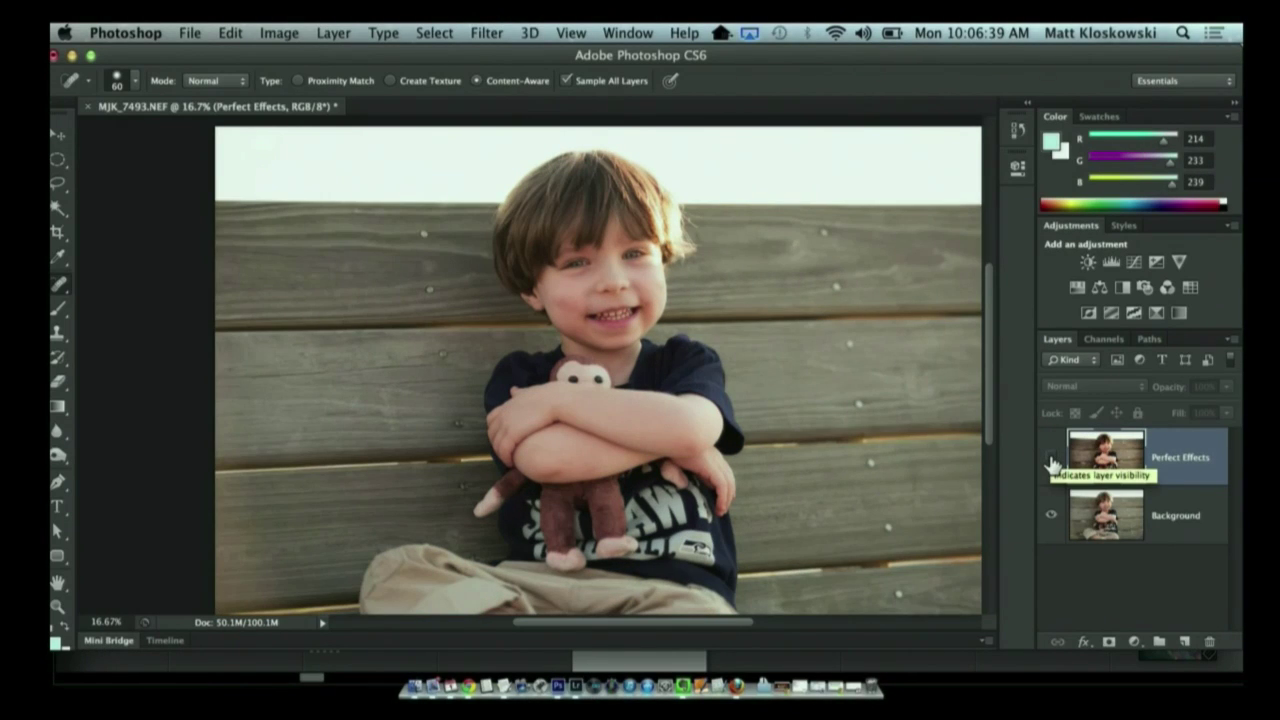
pyautogui.click(1051, 460)
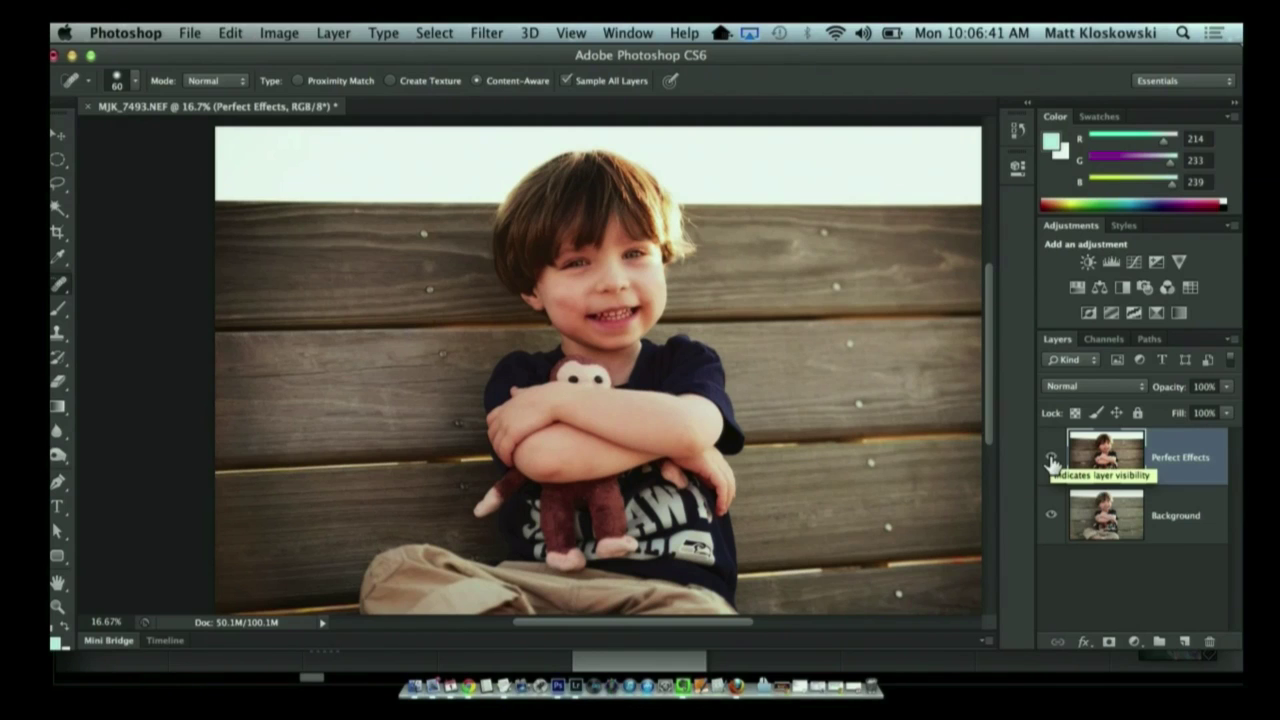
pyautogui.click(1108, 641)
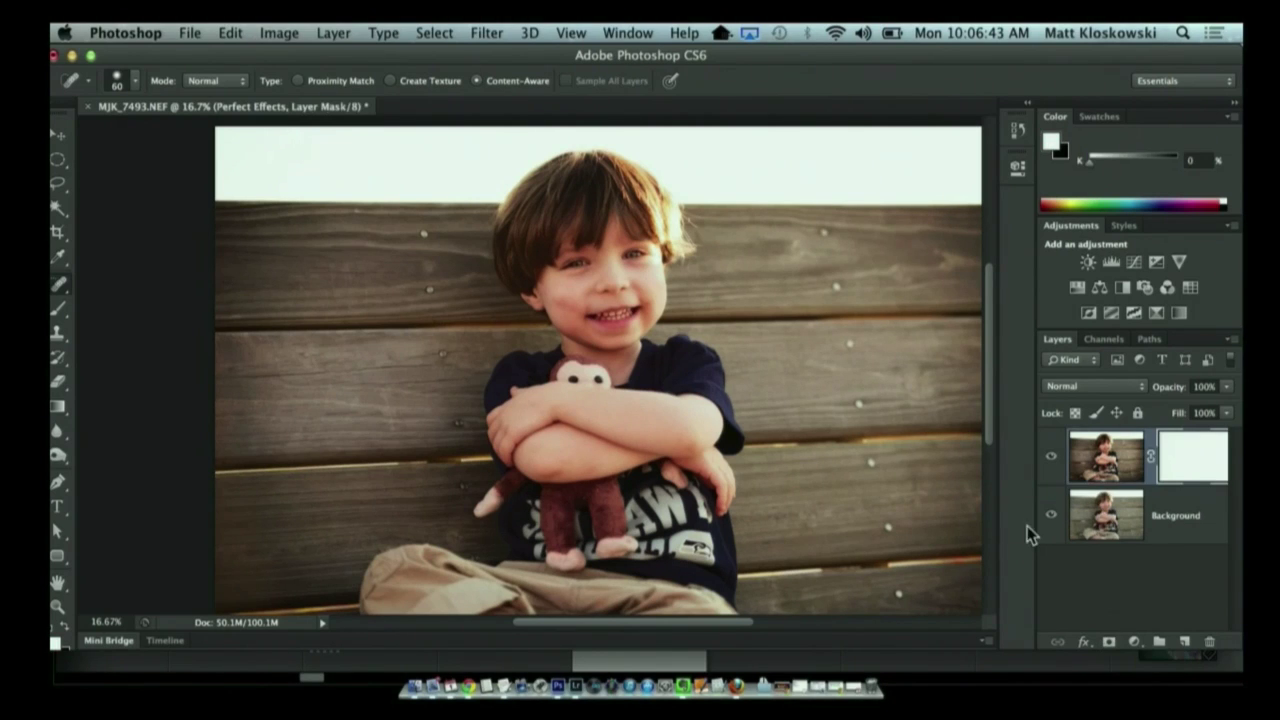
# Choose the Brush tool with black as the foreground color and enlarge the brush to size 250.
pyautogui.press('b')
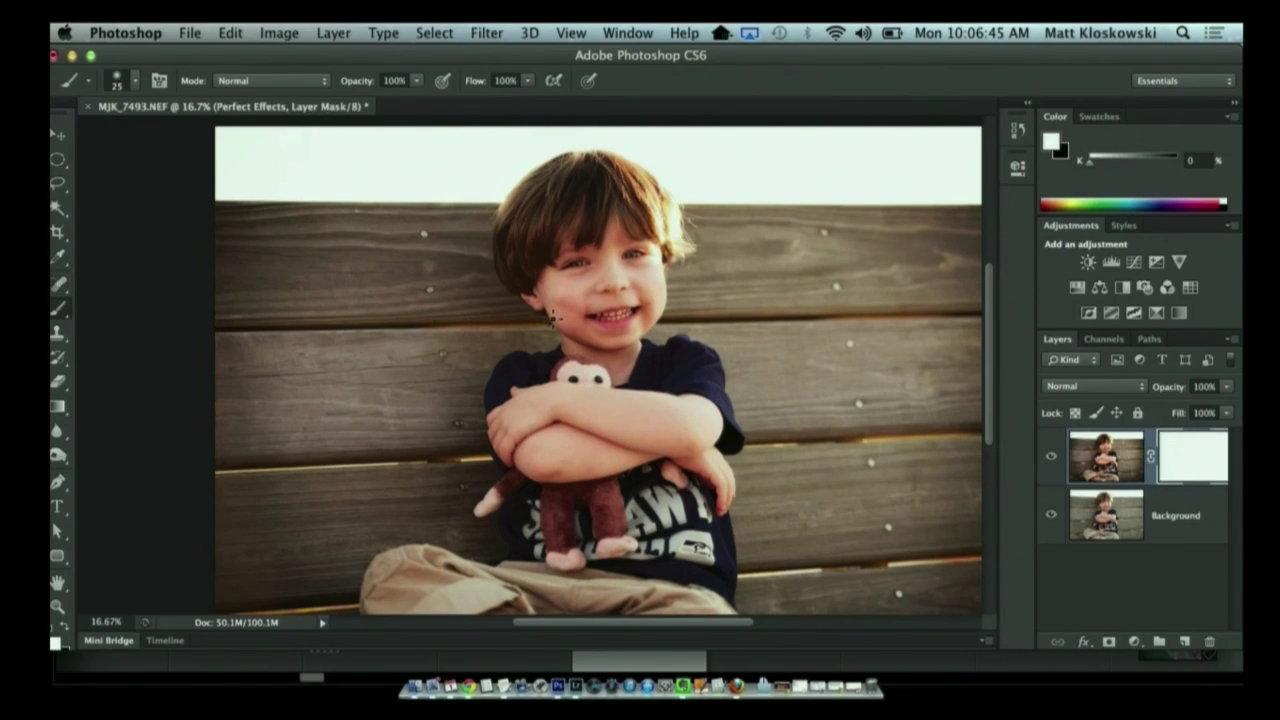
pyautogui.press(']')
pyautogui.press(']')
pyautogui.press(']')
pyautogui.press(']')
pyautogui.press(']')
pyautogui.press('x')
pyautogui.press(']')
pyautogui.press(']')
pyautogui.press(']')
pyautogui.press(']')
pyautogui.press(']')
pyautogui.press(']')
pyautogui.press(']')
pyautogui.press(']')
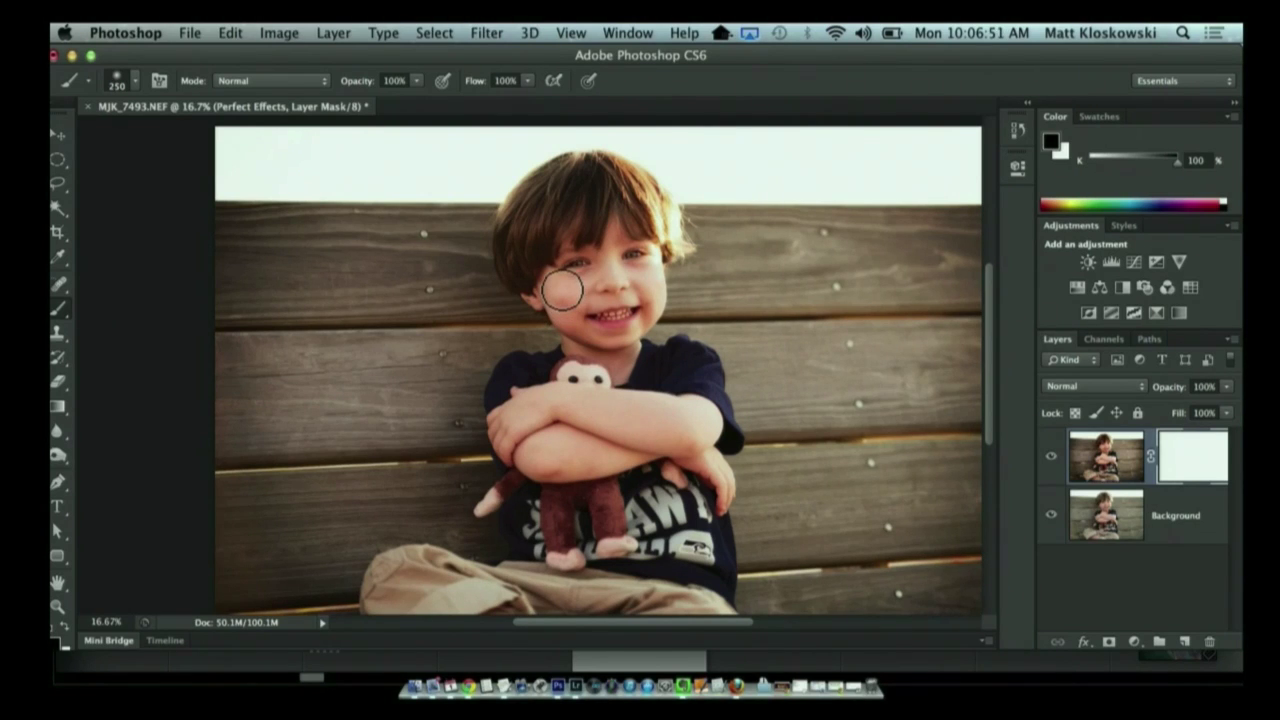
# Try painting black on the layer mask over the boy's cheek and eye, and undo the stroke.
pyautogui.moveTo(562, 289)
pyautogui.mouseDown()
pyautogui.moveTo(635, 276)
pyautogui.moveTo(654, 293)
pyautogui.moveTo(645, 314)
pyautogui.moveTo(602, 320)
pyautogui.moveTo(576, 305)
pyautogui.moveTo(618, 287)
pyautogui.moveTo(566, 295)
pyautogui.moveTo(585, 262)
pyautogui.mouseUp()
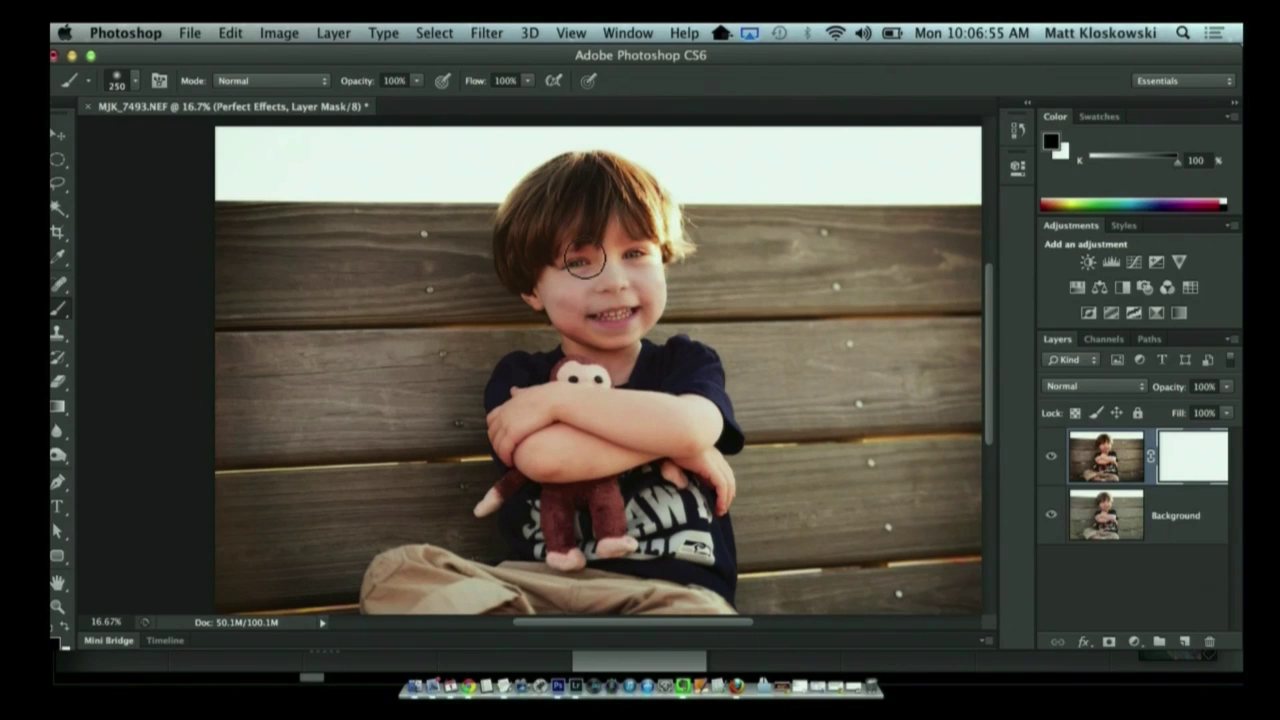
pyautogui.hotkey('ctrl', 'z')
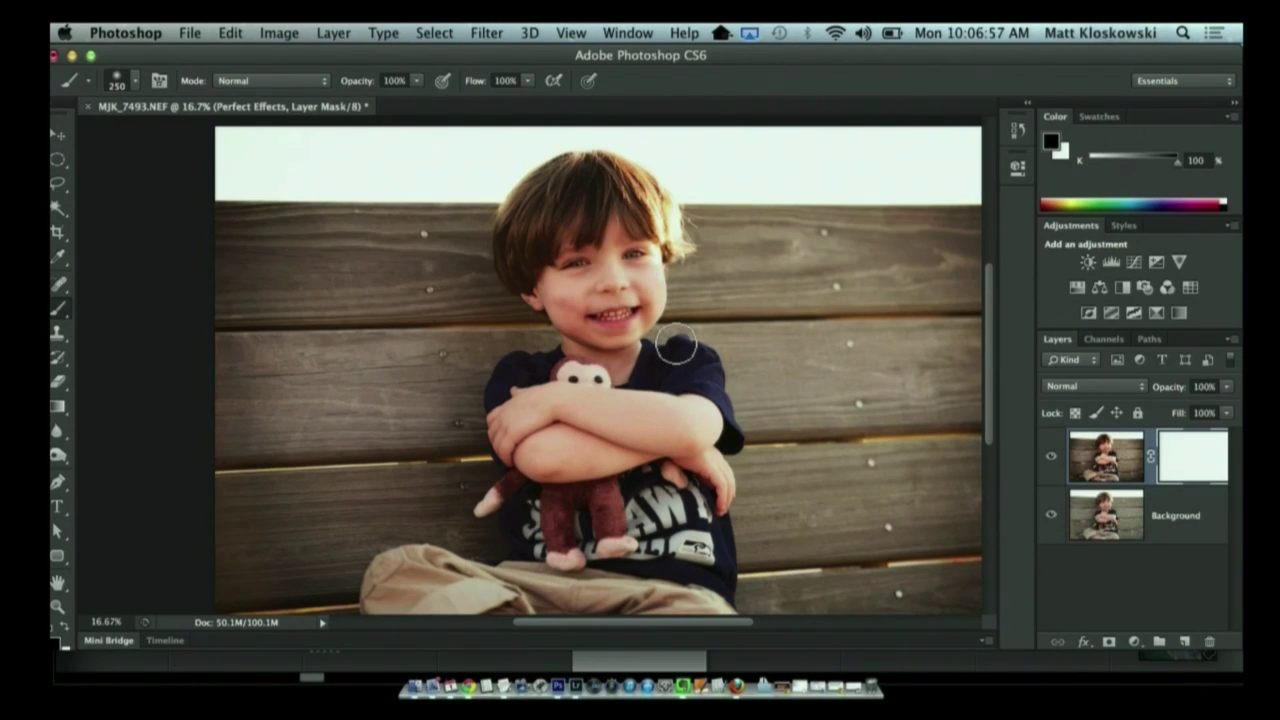